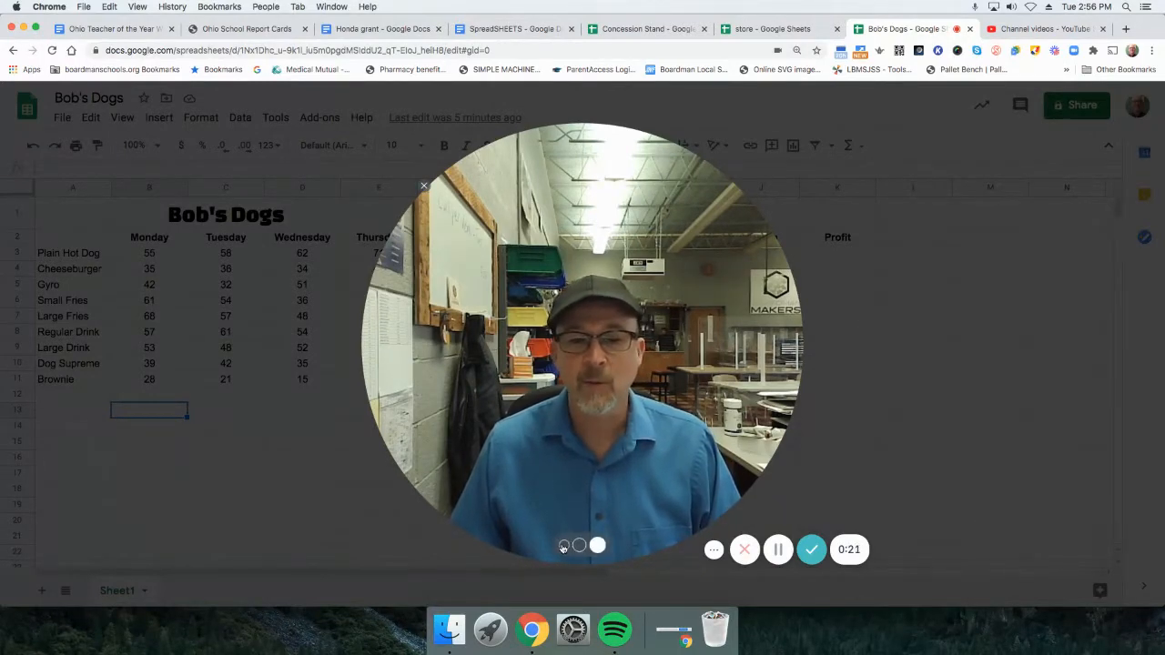
Step: Review the finished store and Concession Stand example spreadsheets, and return to the Bob's Dogs sheet
click(563, 544)
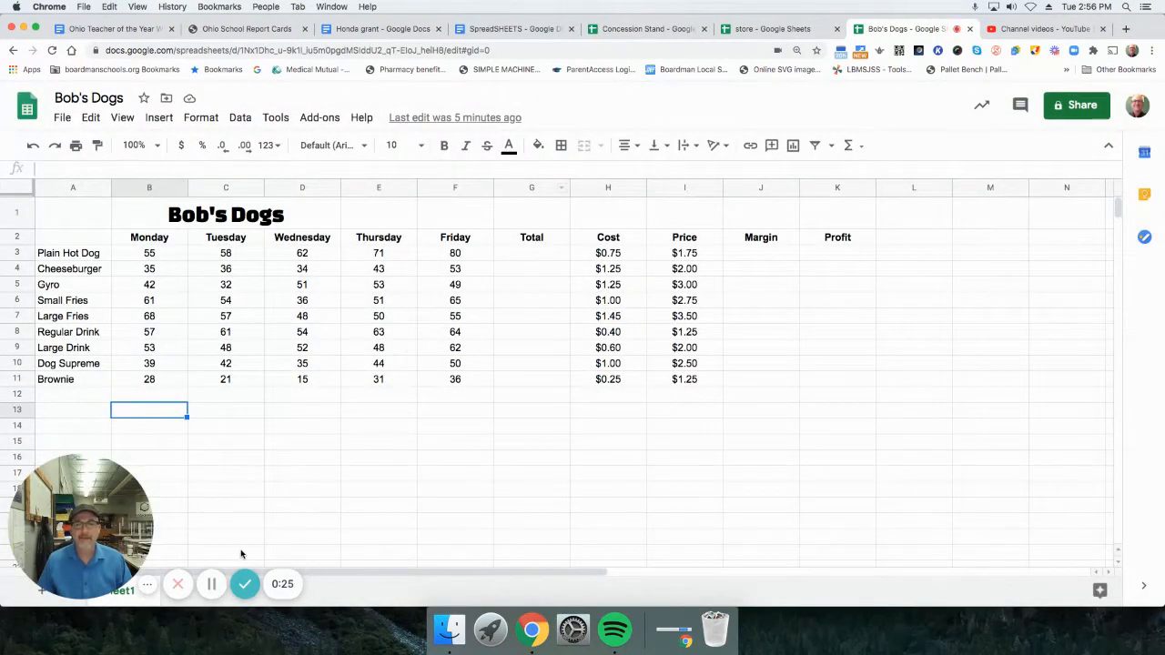
click(792, 34)
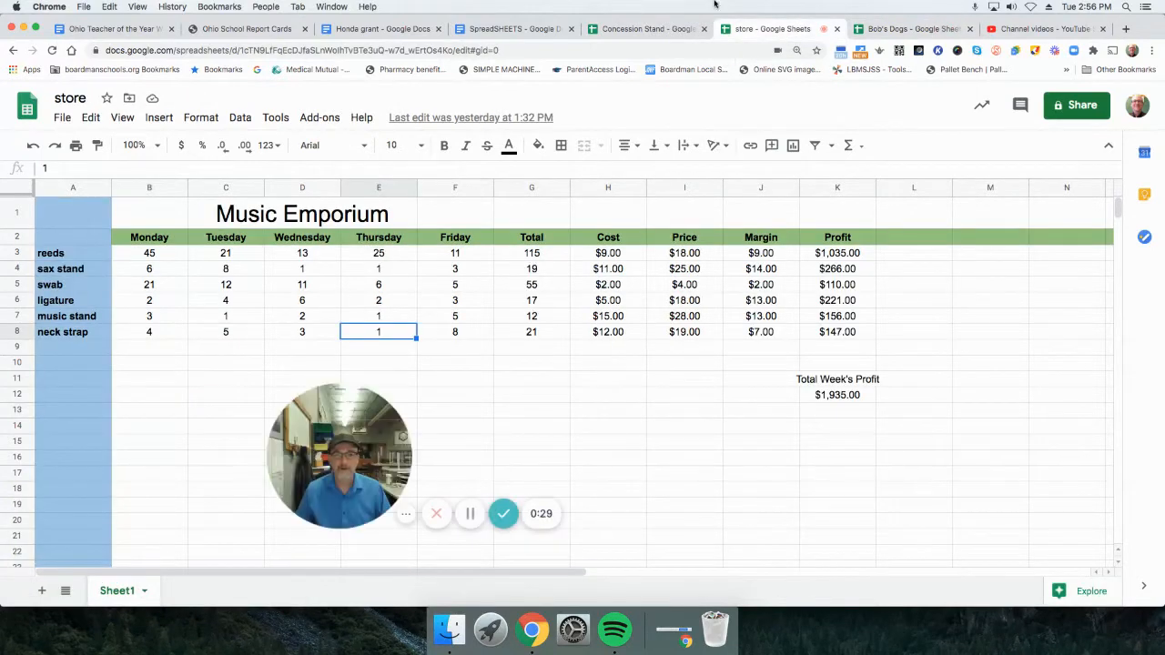
click(665, 30)
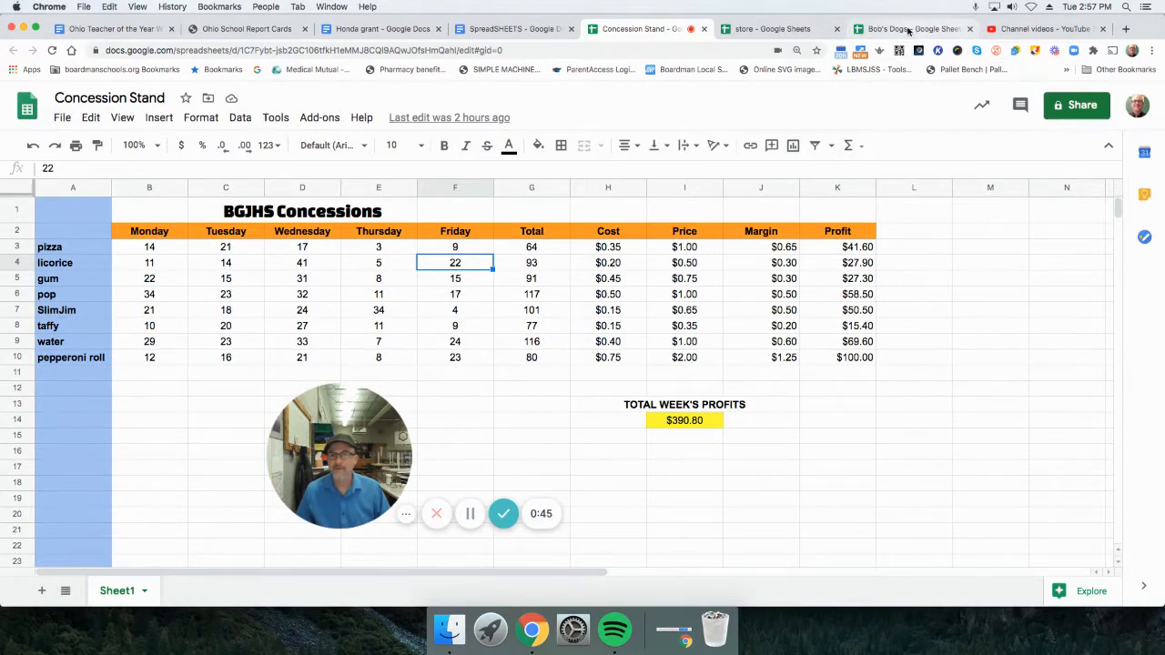
click(945, 30)
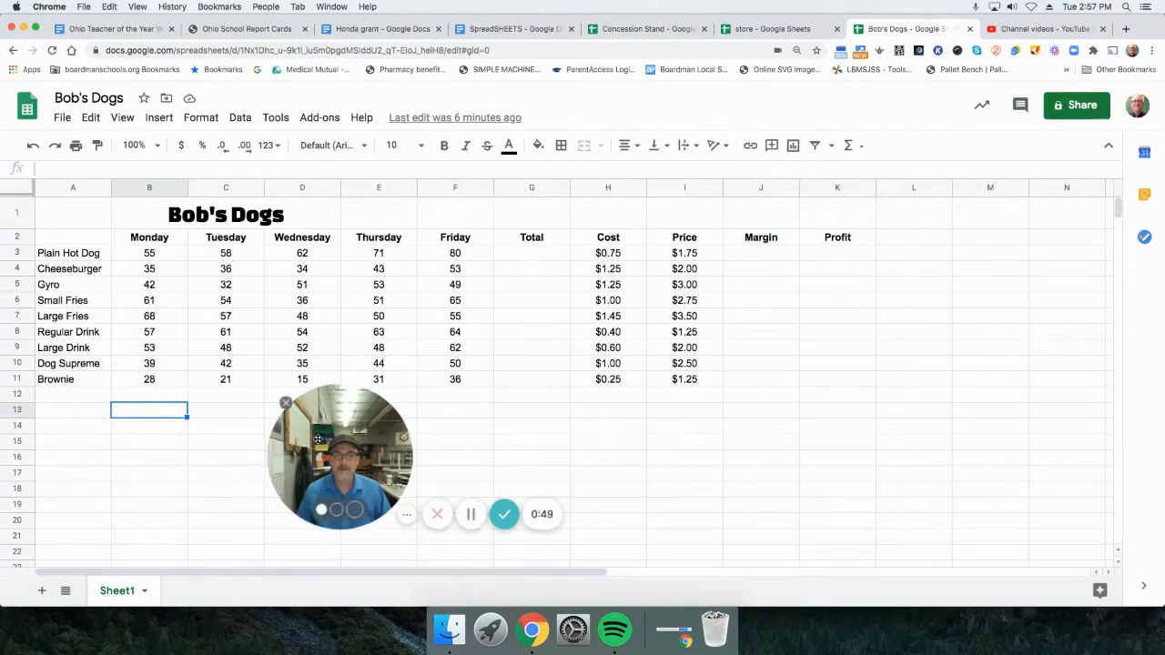
drag(292, 421, 284, 448)
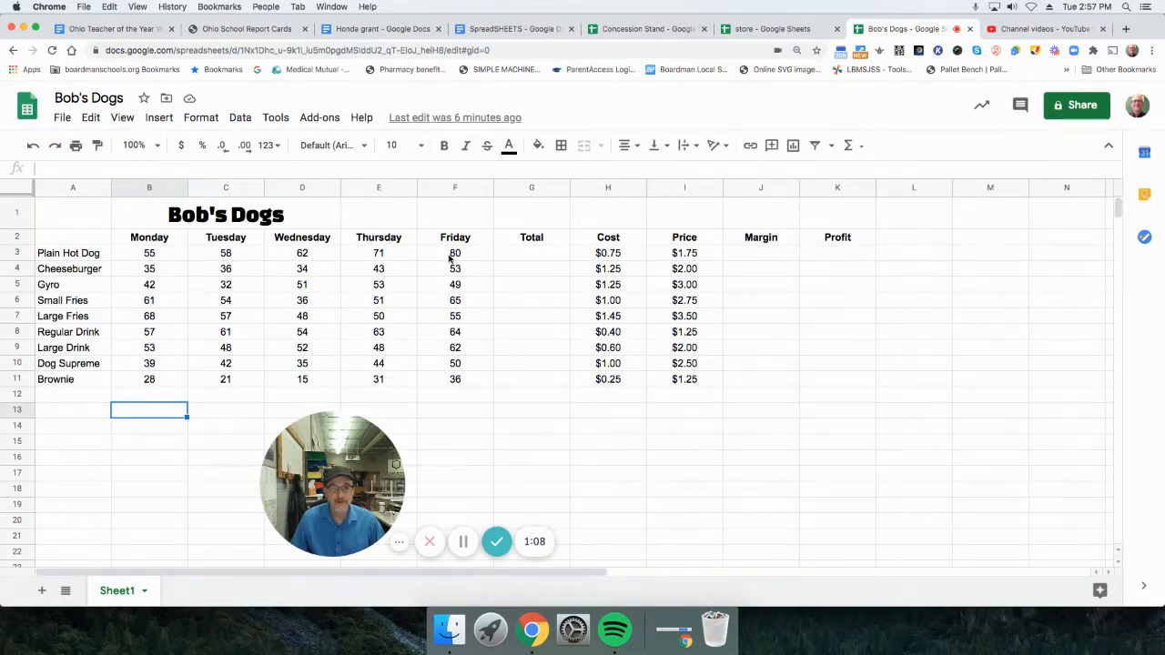
Step: Enter a SUM of B3:F3 in G3 as the weekly total for Plain Hot Dog
click(528, 255)
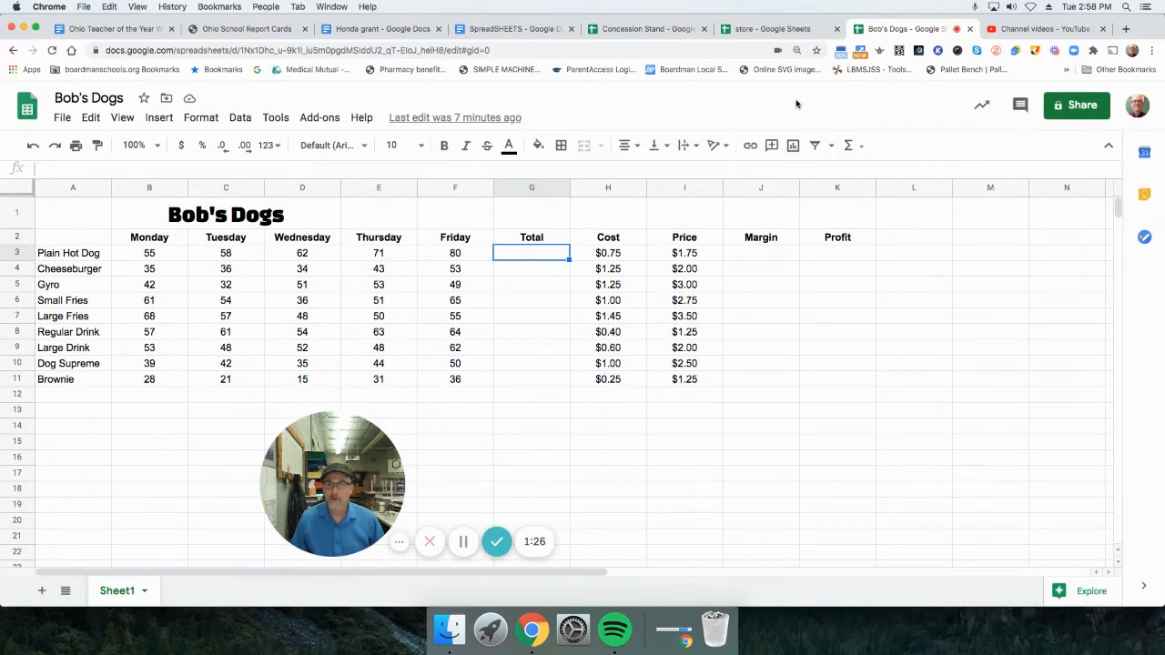
click(861, 147)
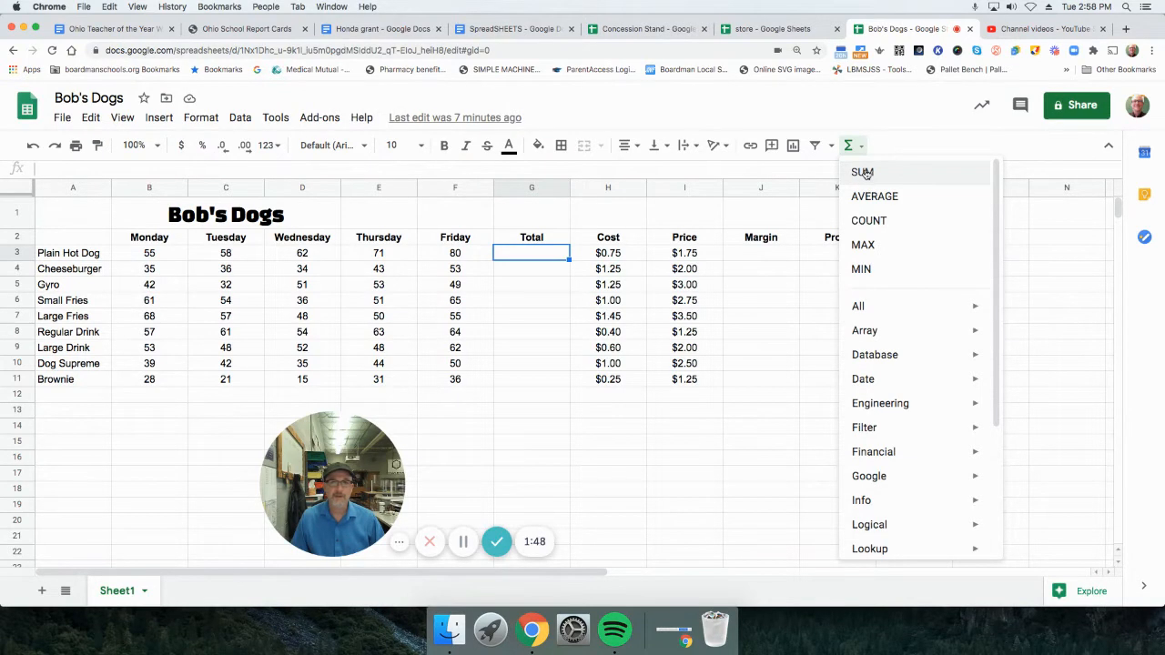
click(862, 172)
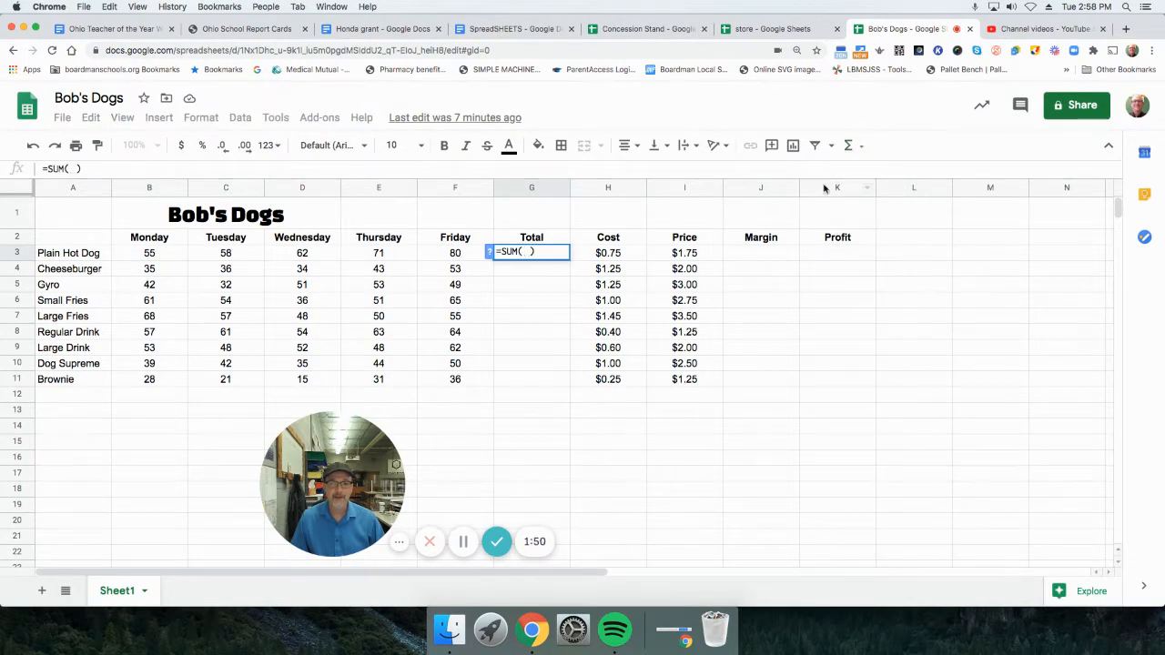
click(141, 256)
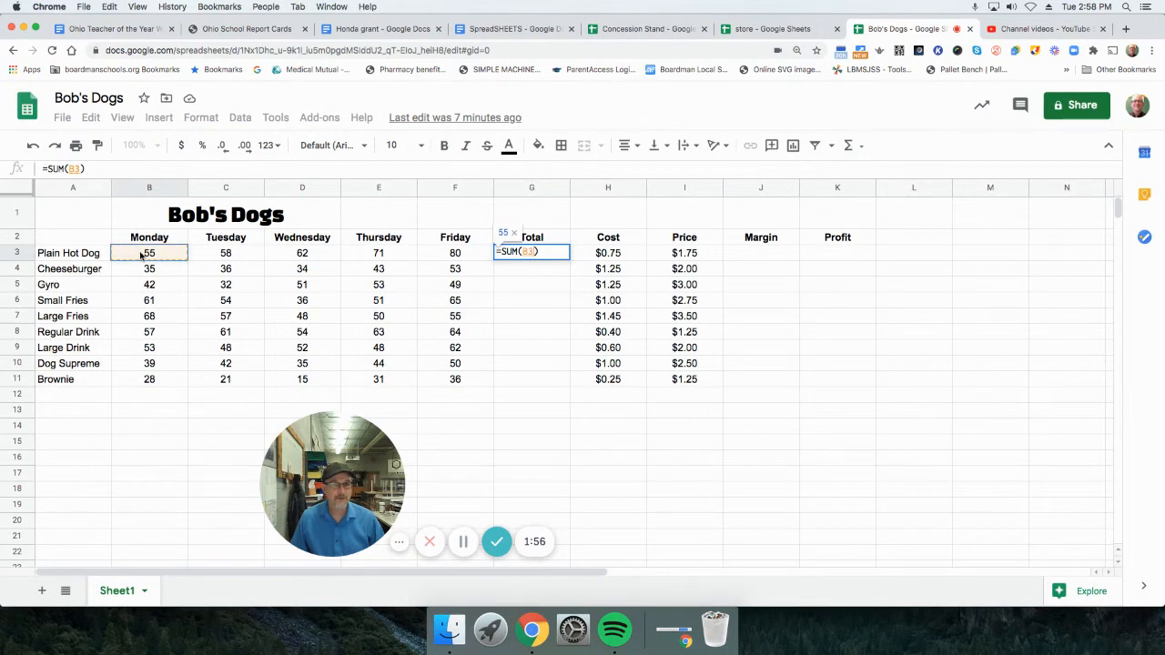
drag(141, 255, 436, 259)
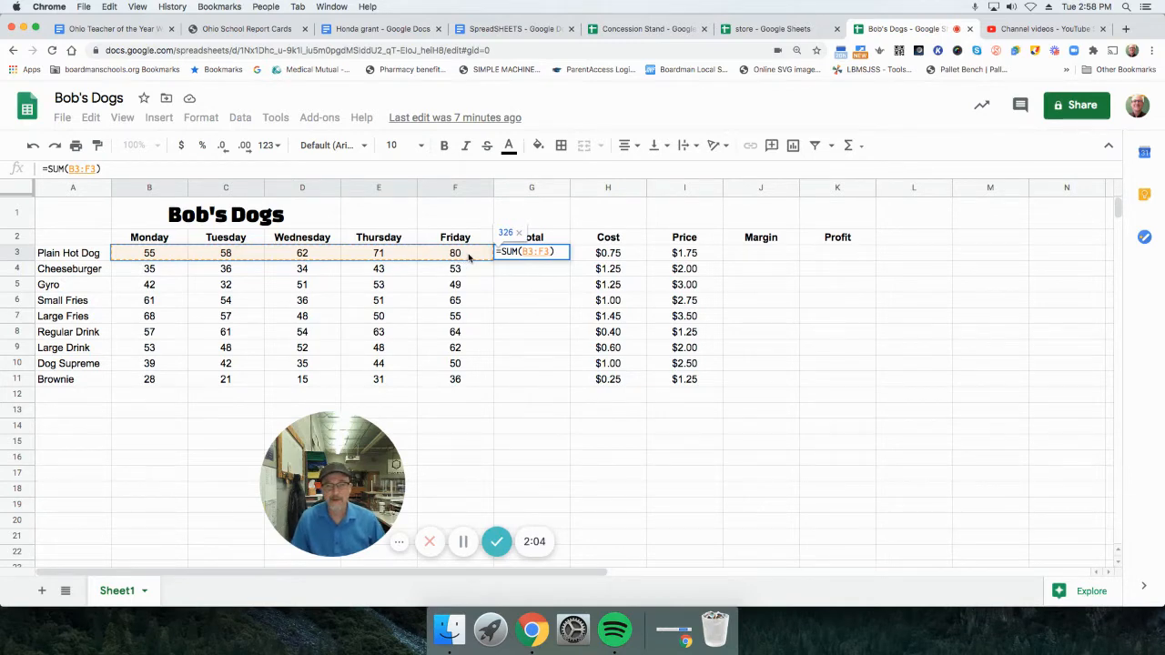
key(Return)
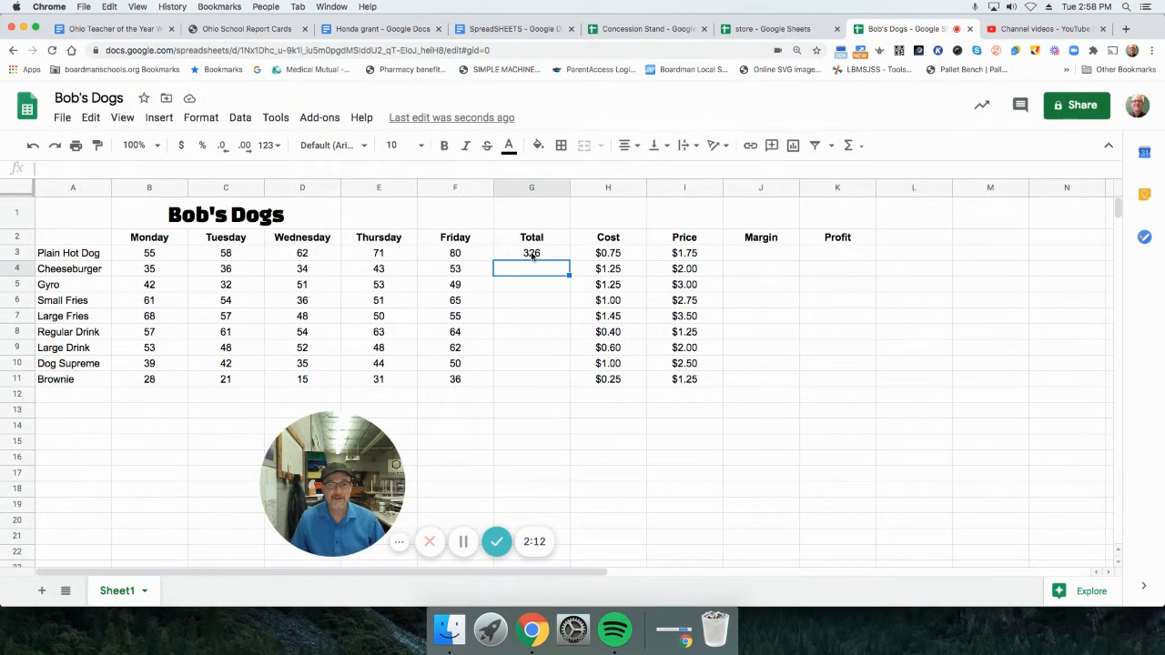
Step: Fill the total formula from G3 down through the Brownie row, G11
click(532, 255)
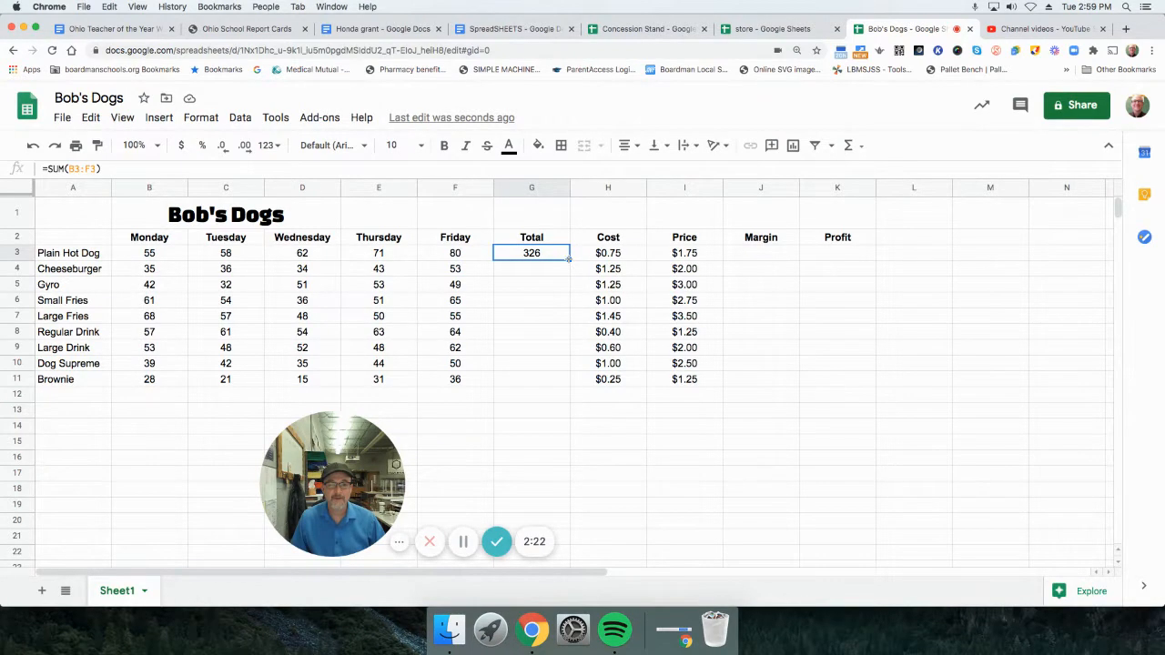
drag(568, 260, 529, 386)
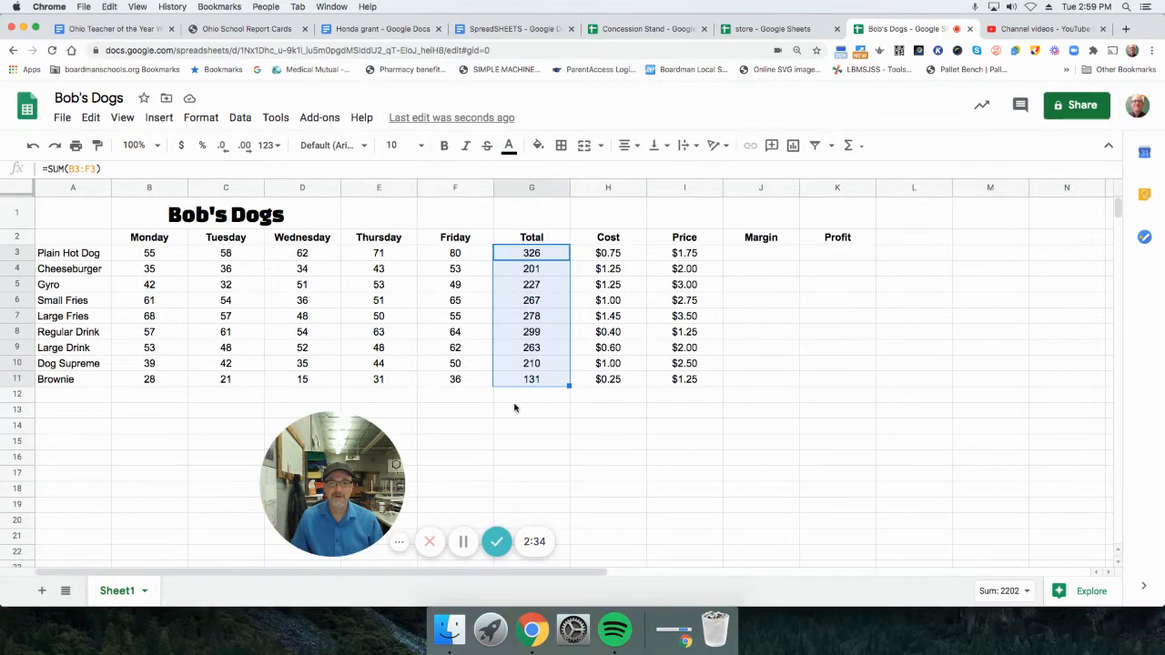
click(530, 395)
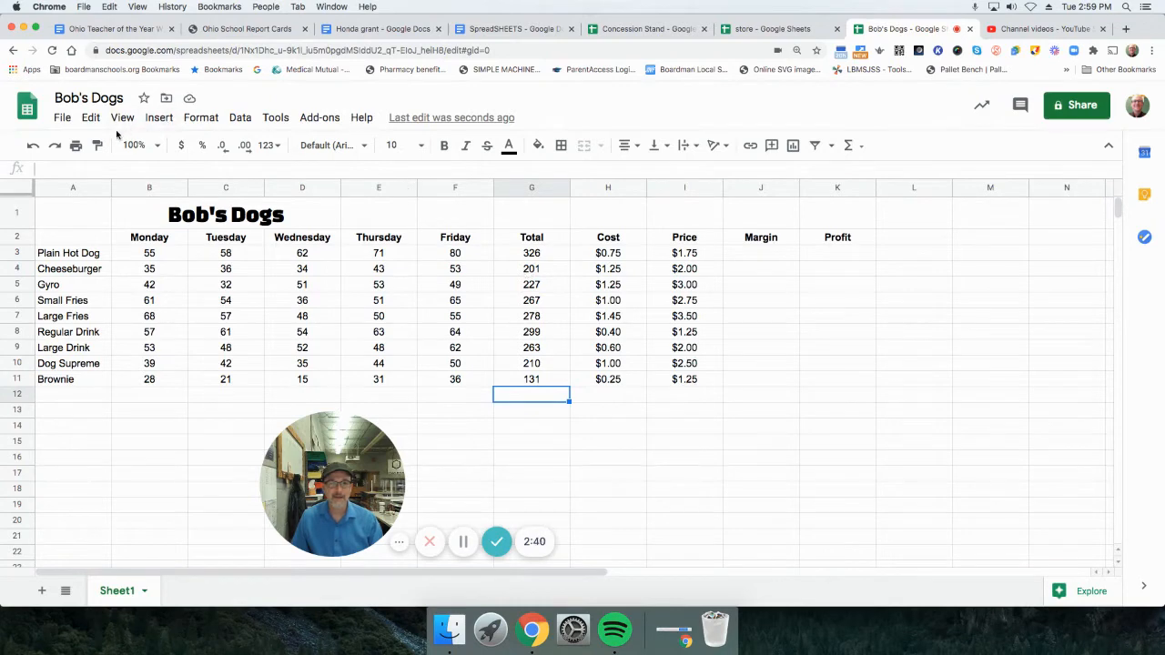
Step: Undo the fill and the SUM formula in the Total column
click(34, 147)
click(33, 148)
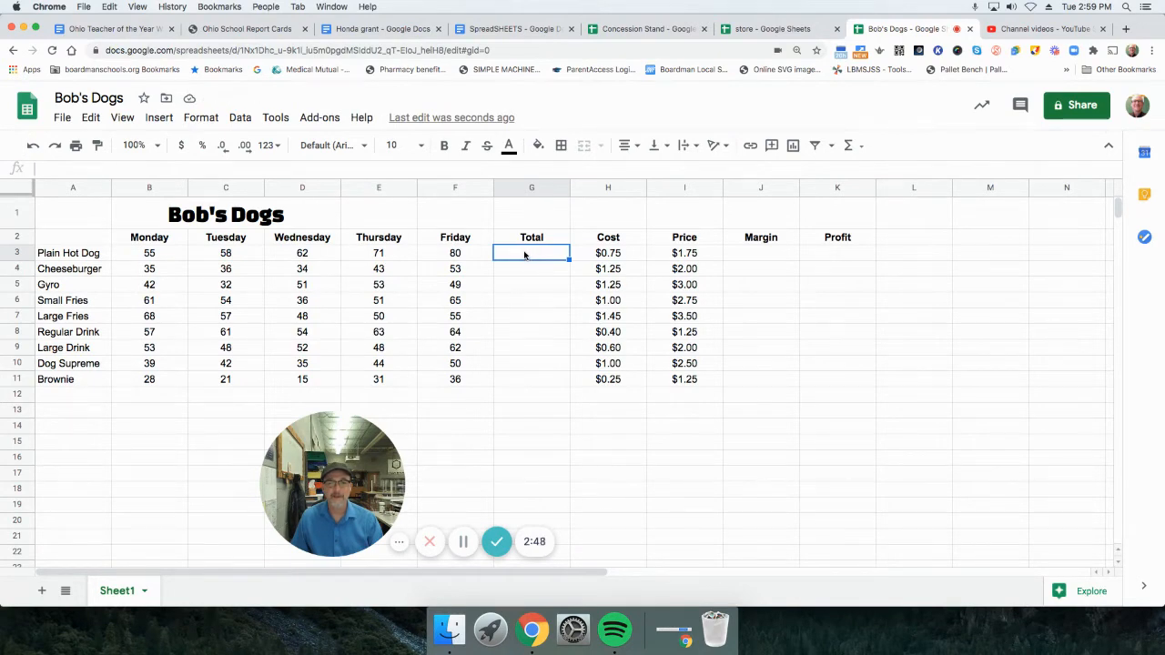
Step: Total Monday to Friday for Plain Hot Dog in G3 with =SUM(B3:F3) and fill the formula down to G11
click(848, 148)
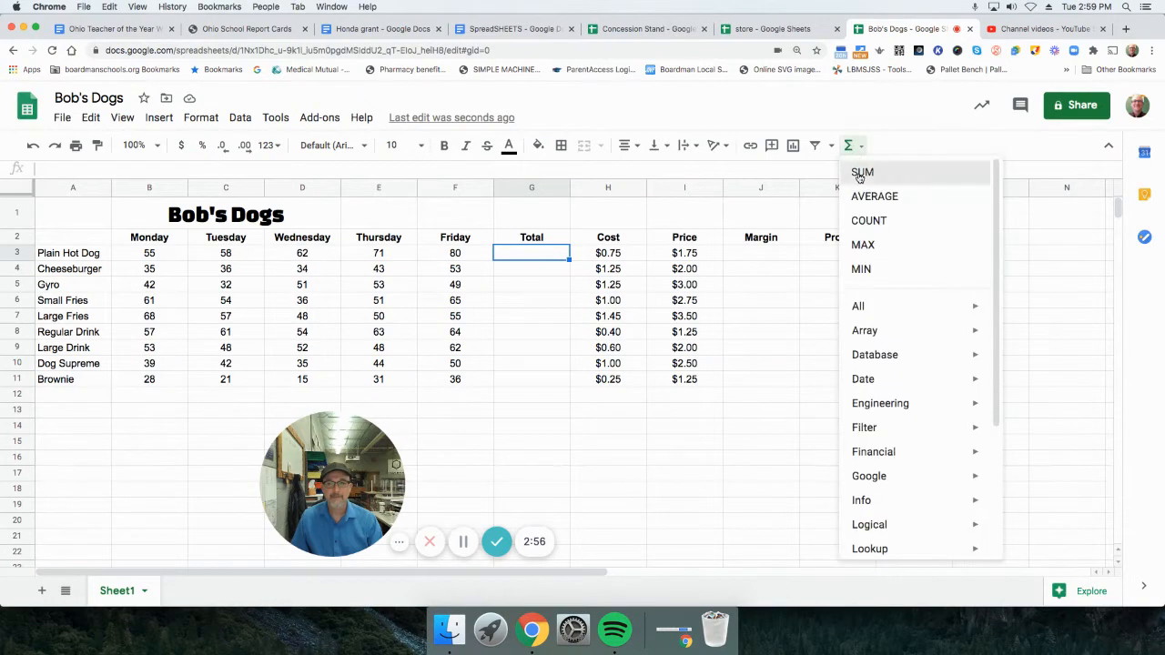
click(860, 174)
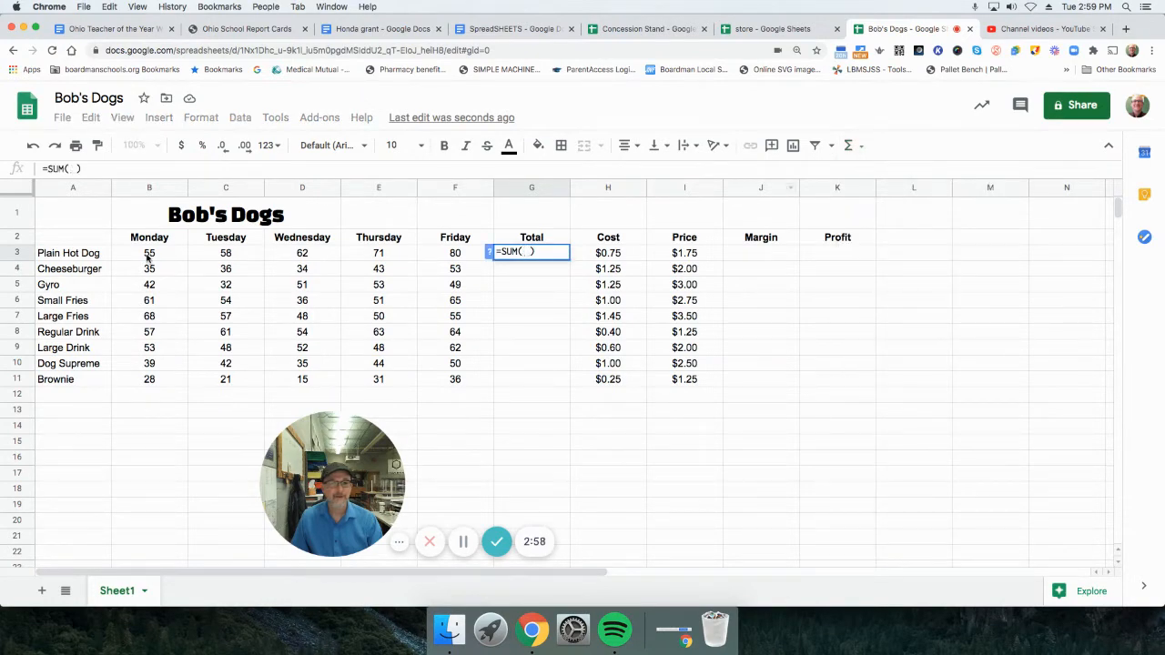
drag(148, 256, 458, 257)
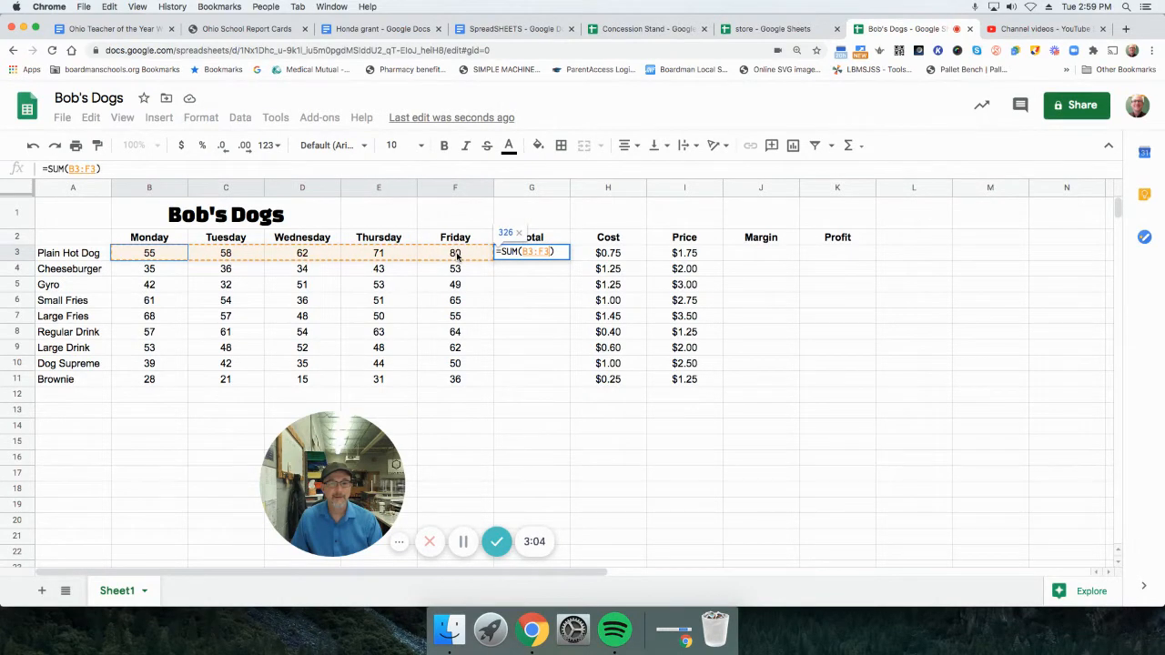
drag(458, 258, 458, 255)
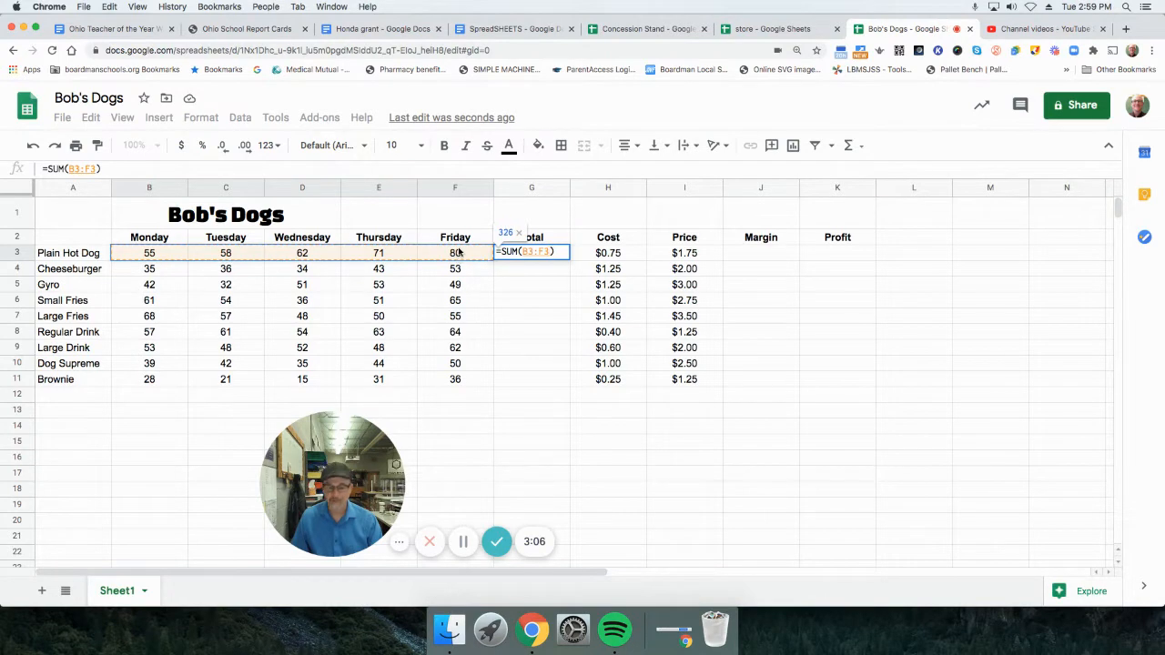
key(Return)
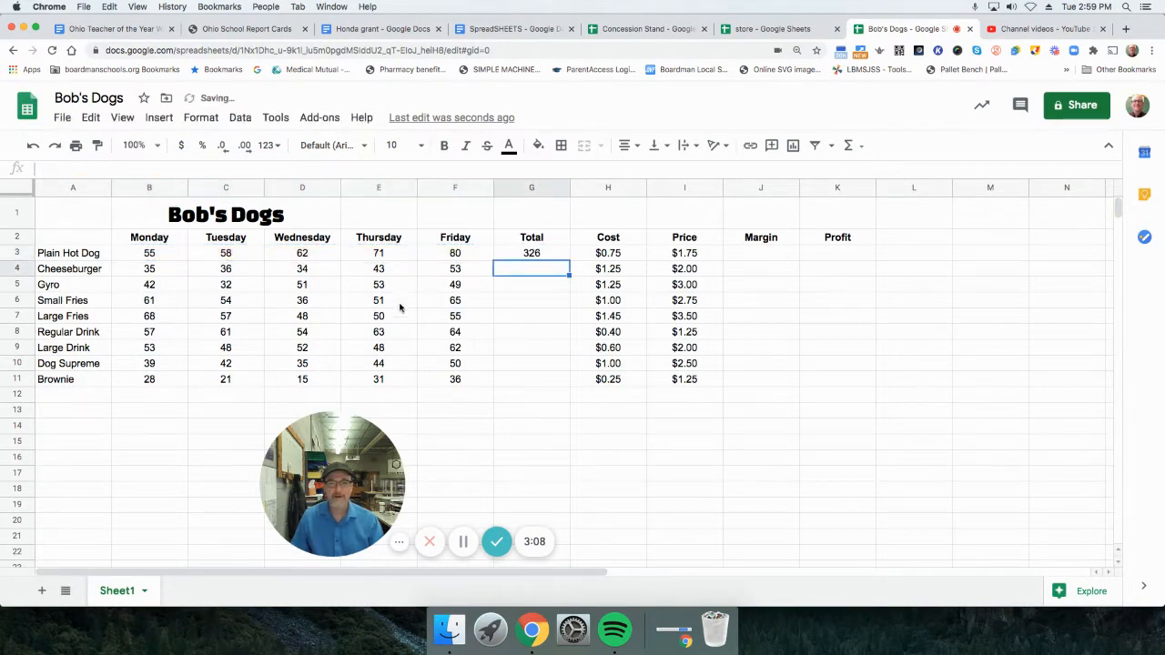
click(535, 253)
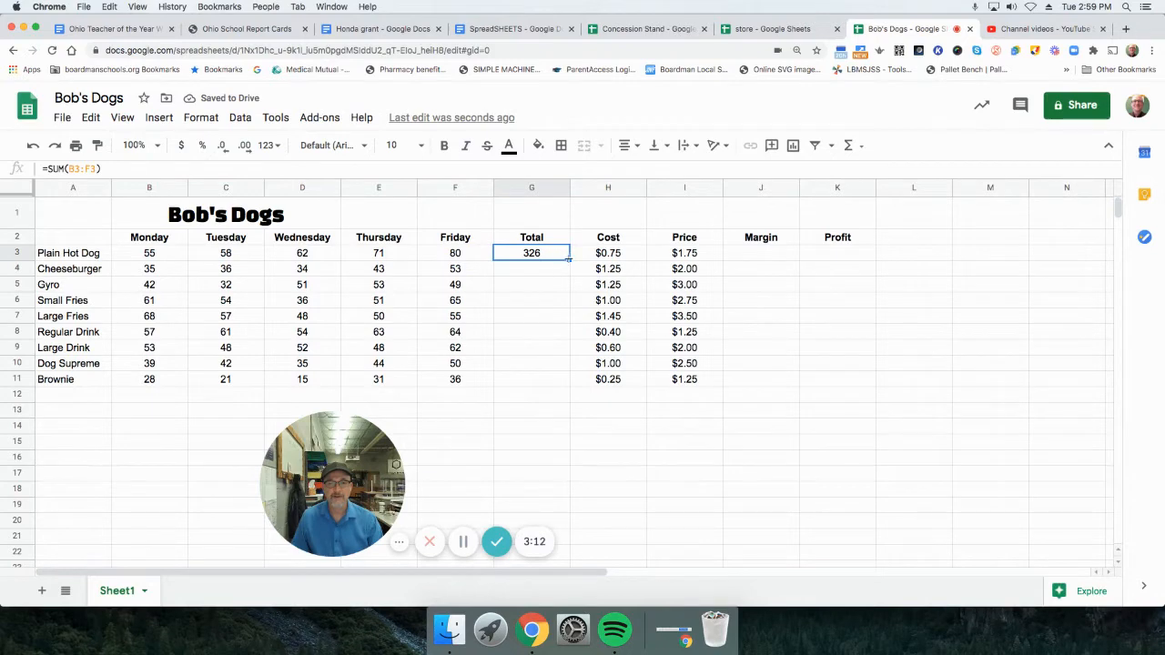
drag(568, 259, 559, 382)
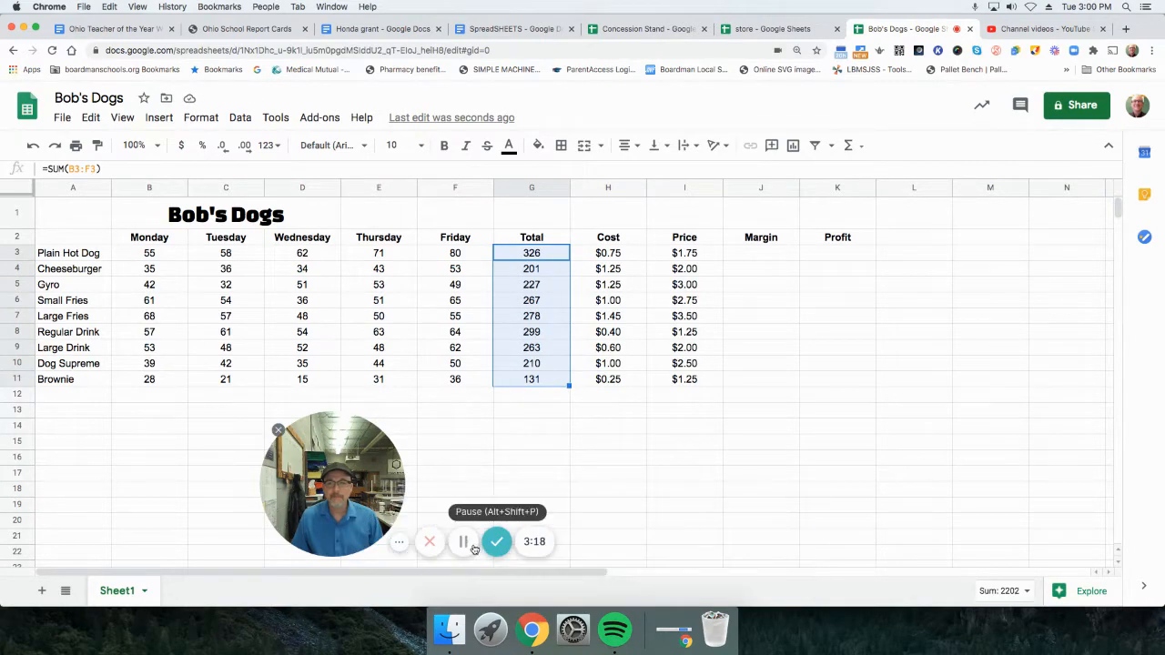
Step: Look up the definition of margin in the SpreadSHEETS assignment document and return to the Bob's Dogs sheet
click(760, 258)
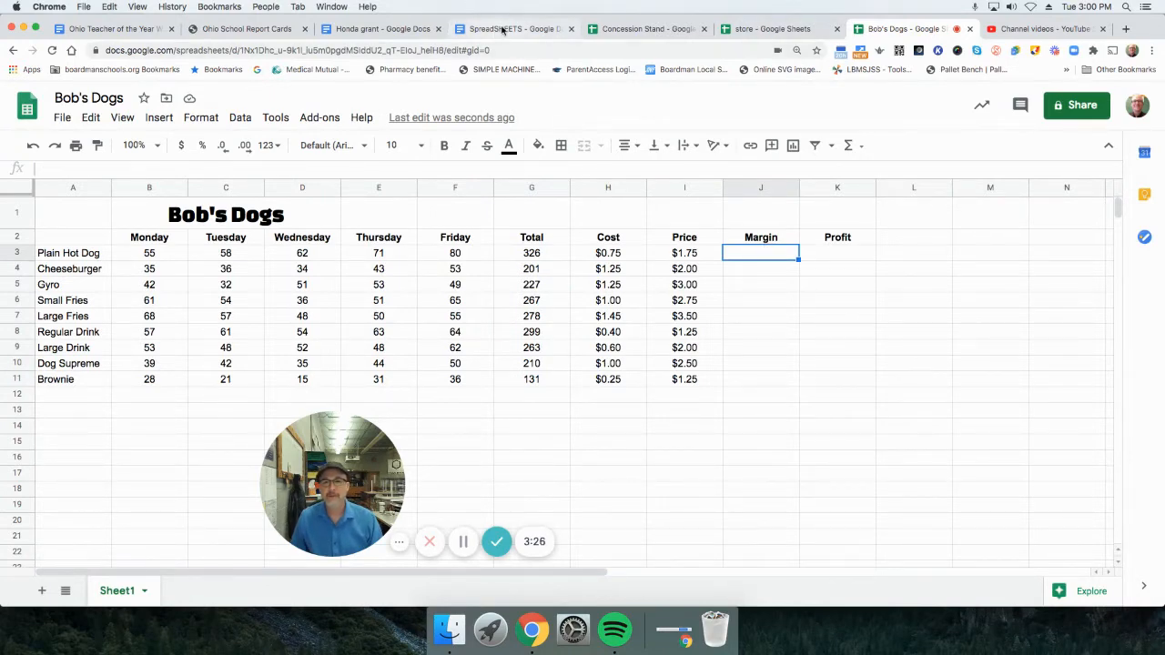
click(501, 31)
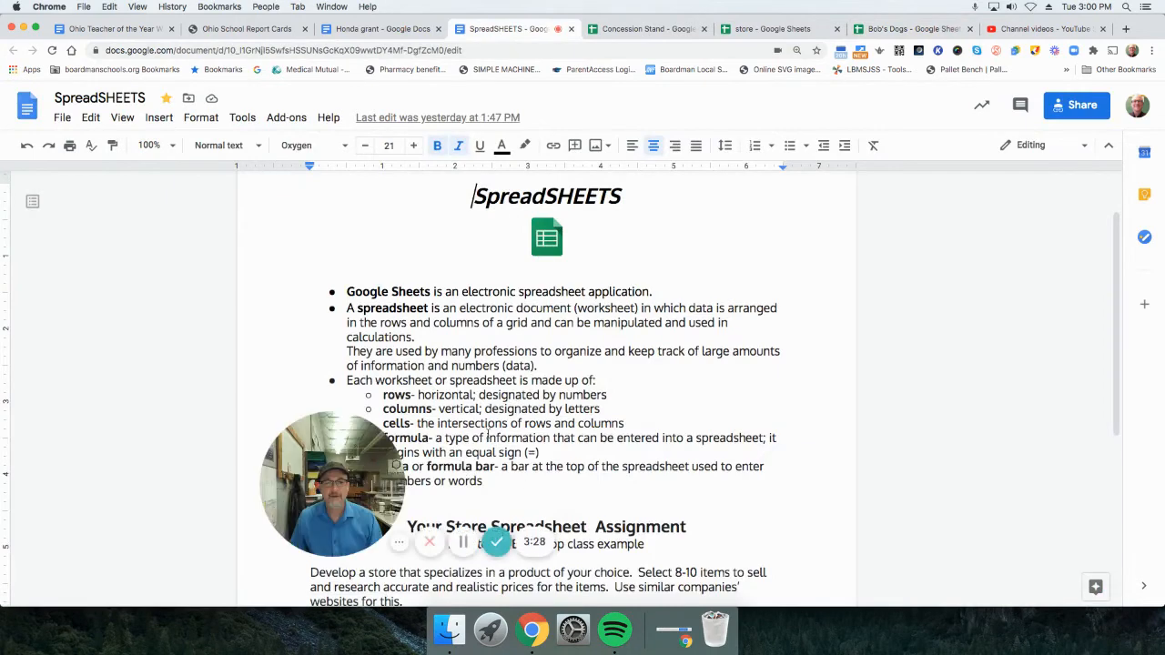
drag(359, 468, 274, 455)
drag(302, 314, 323, 248)
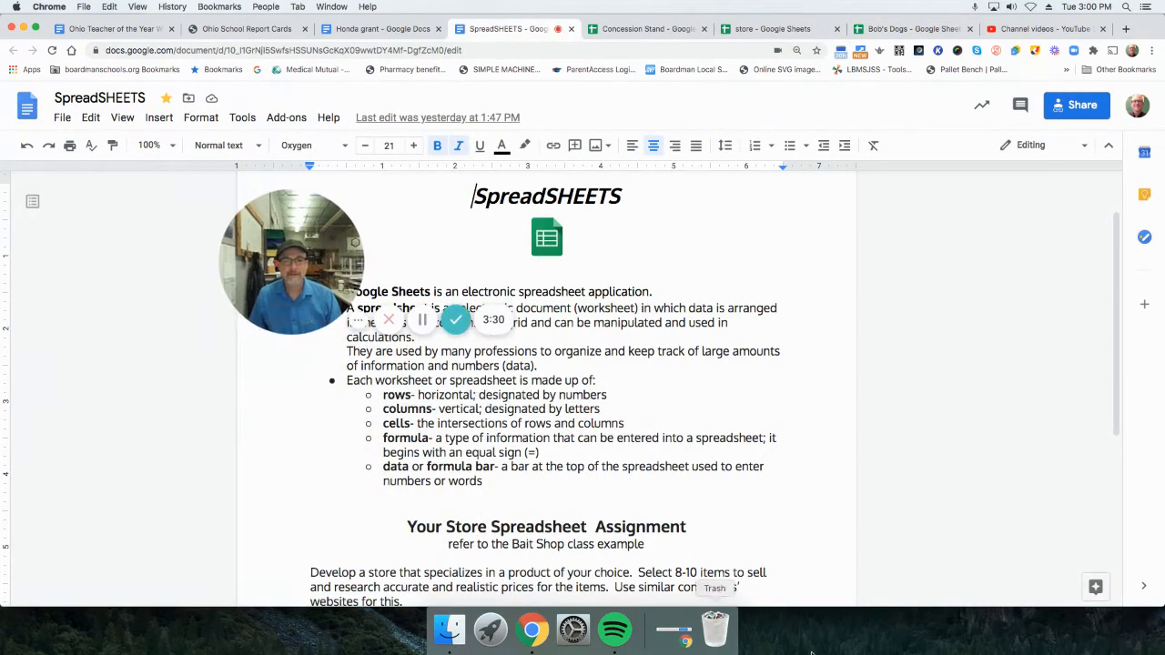
scroll(569, 455, down, 2)
scroll(570, 460, down, 5)
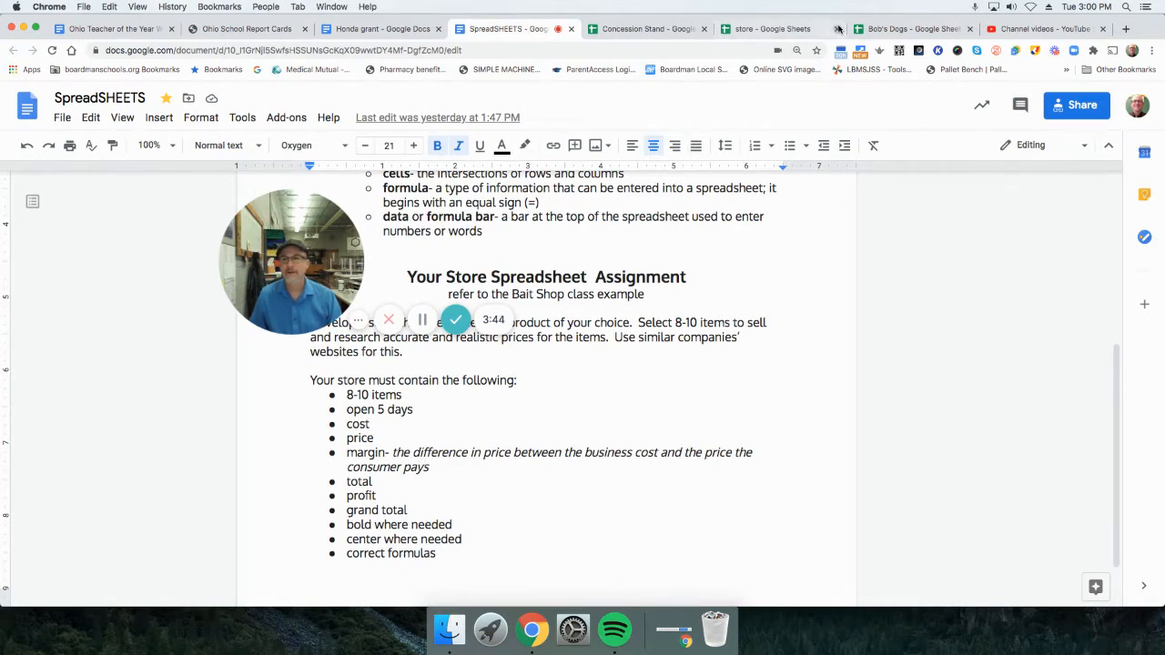
click(867, 30)
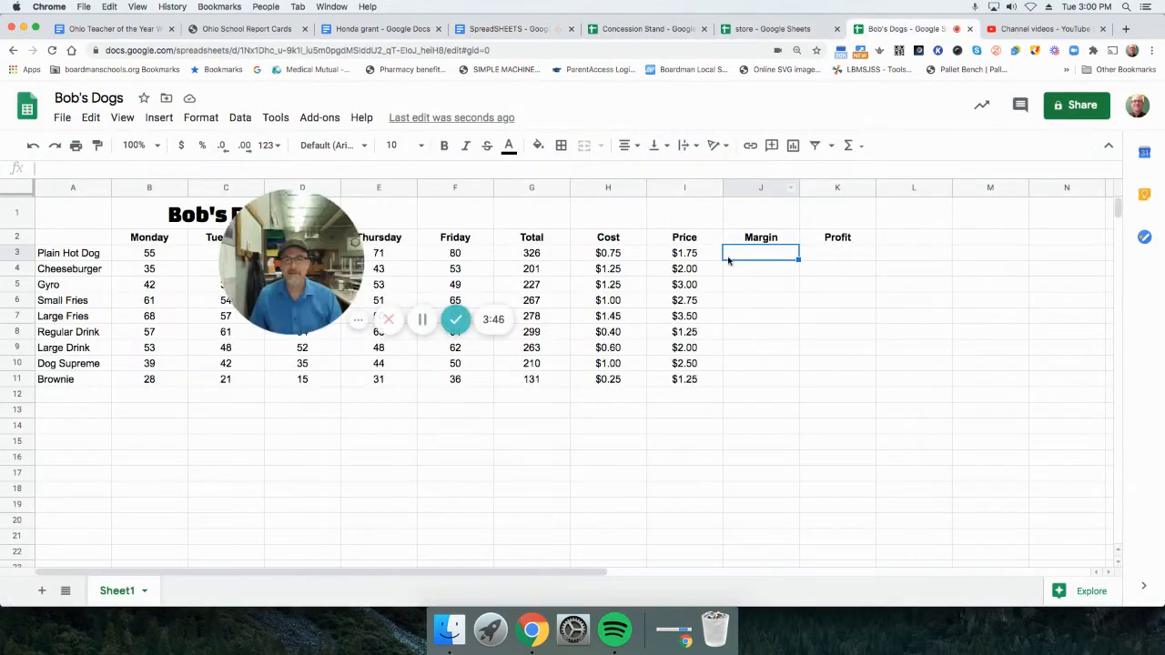
drag(358, 300, 905, 540)
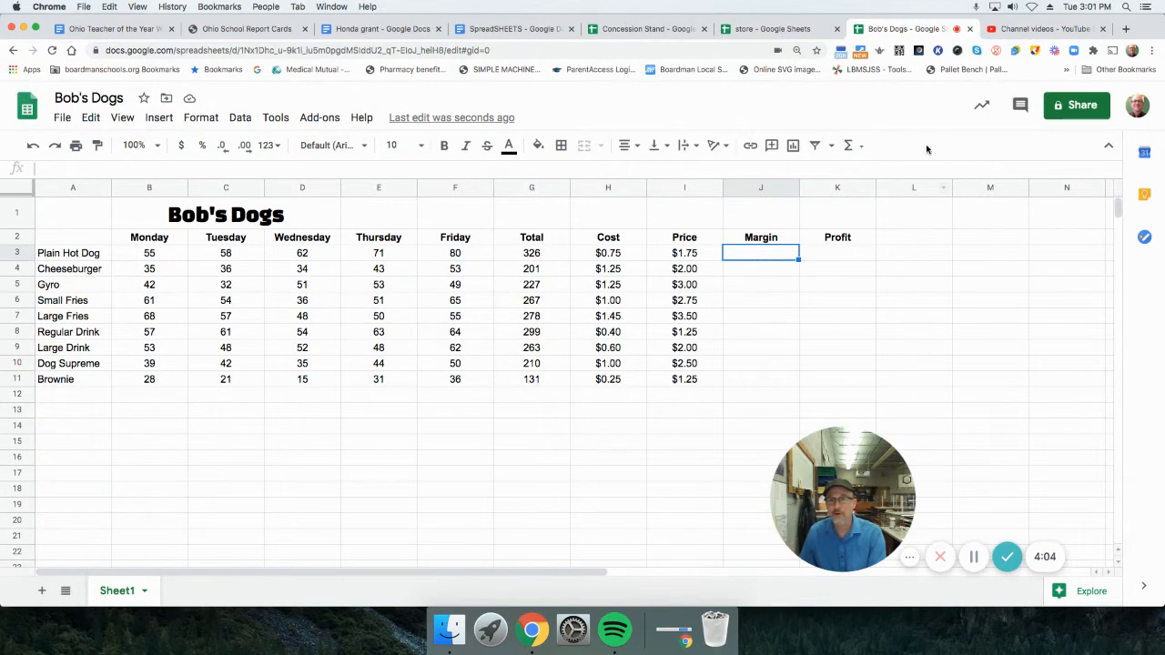
Step: Calculate the Plain Hot Dog margin in J3 as price minus cost with the formula =I3-H3
click(851, 147)
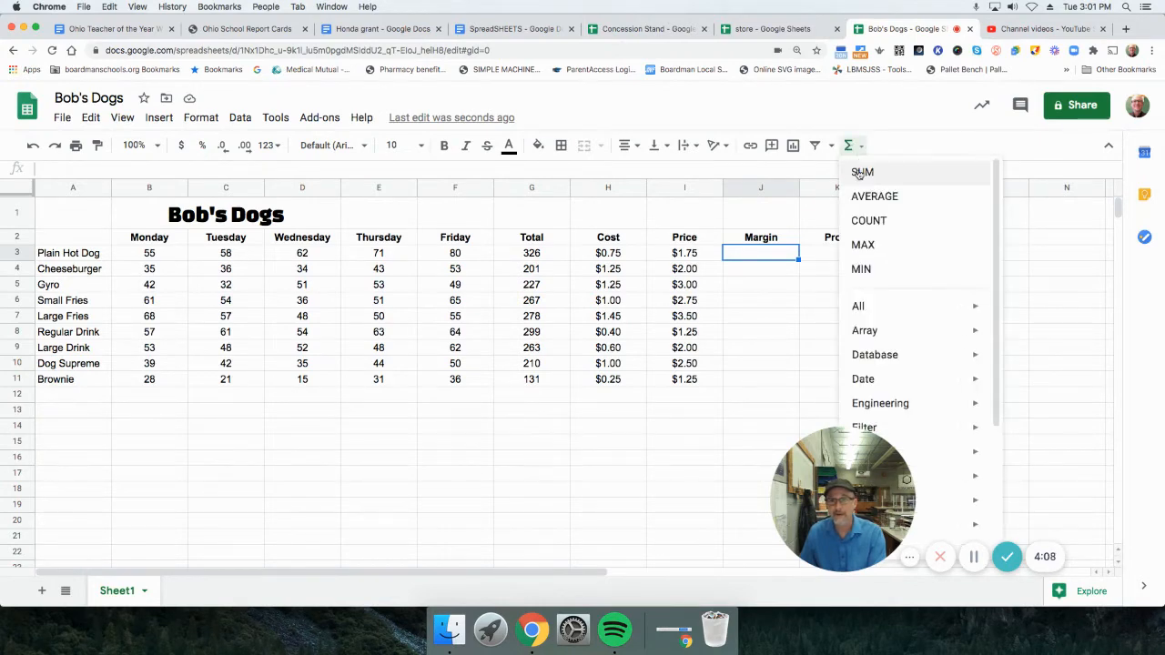
click(898, 119)
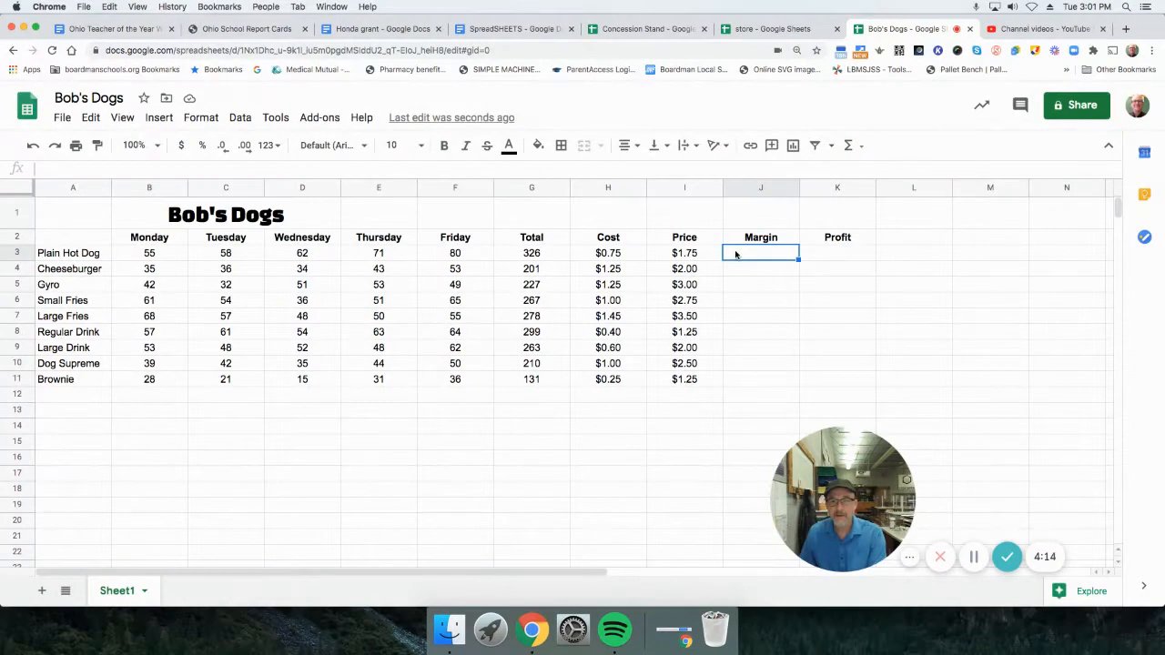
text(=)
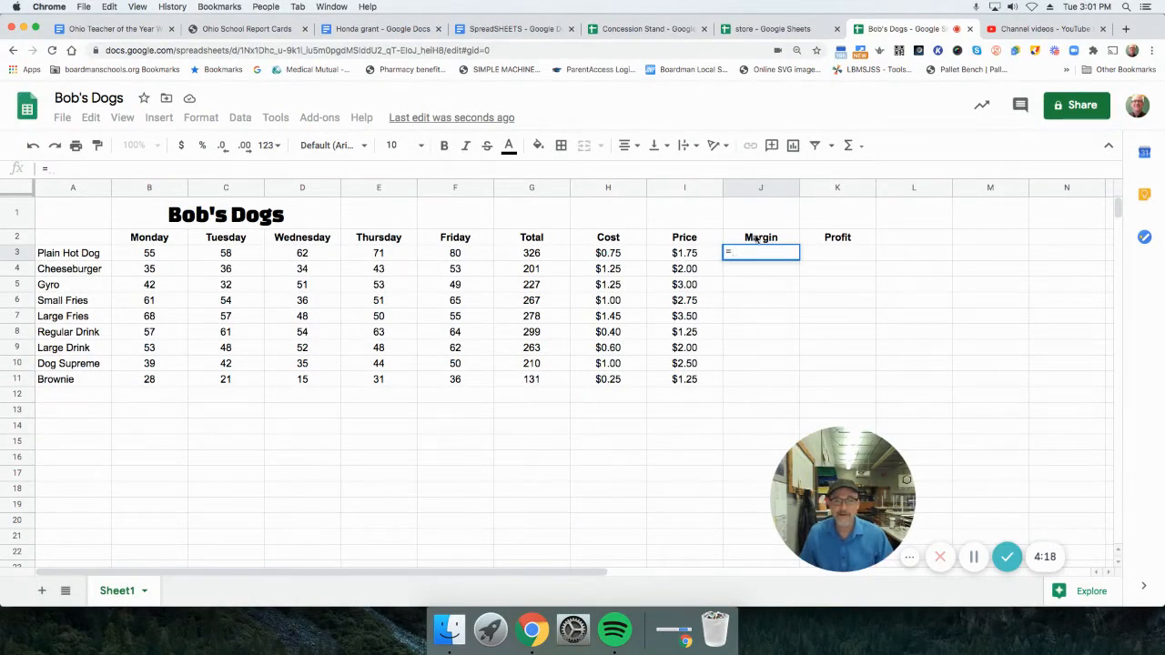
click(684, 258)
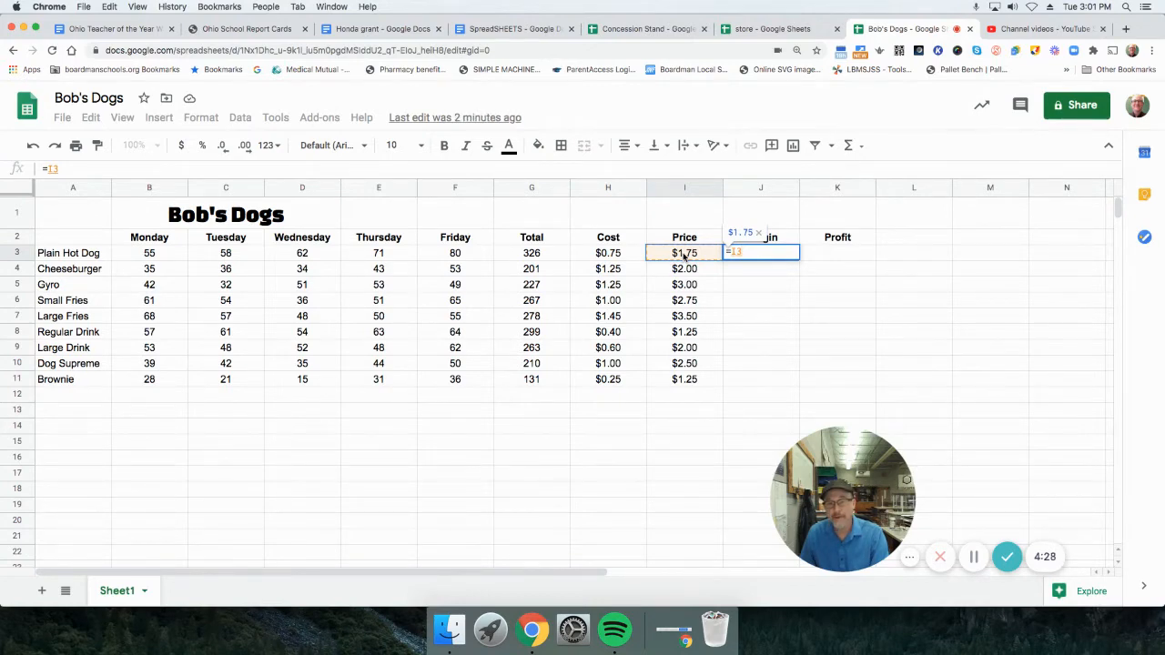
text(-)
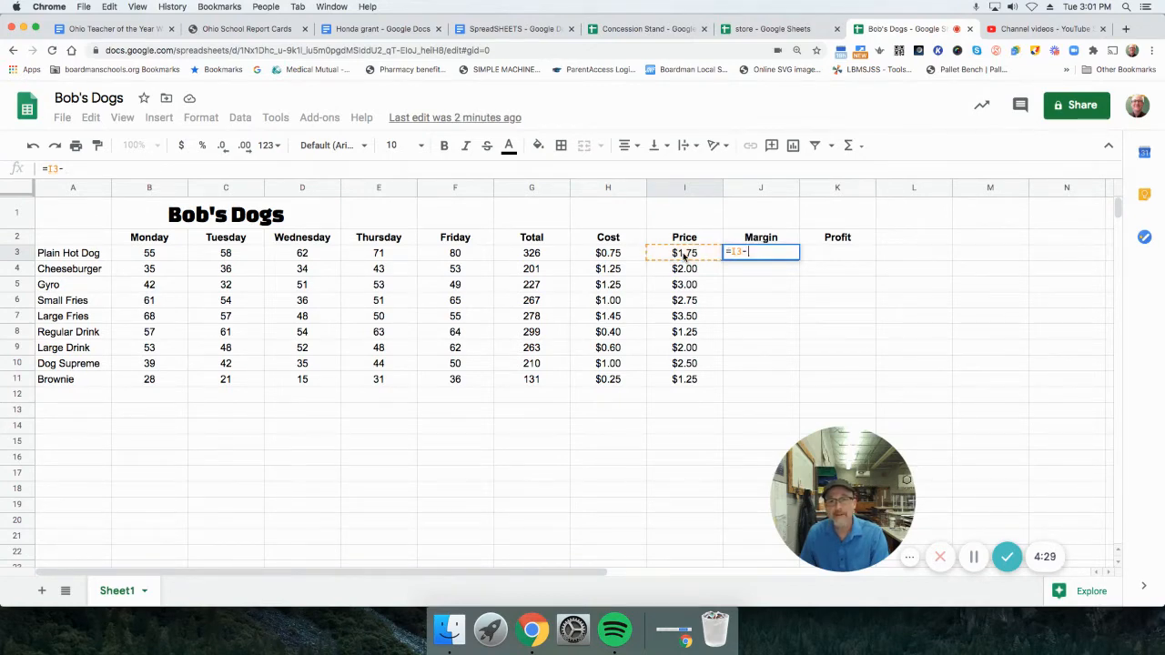
click(606, 256)
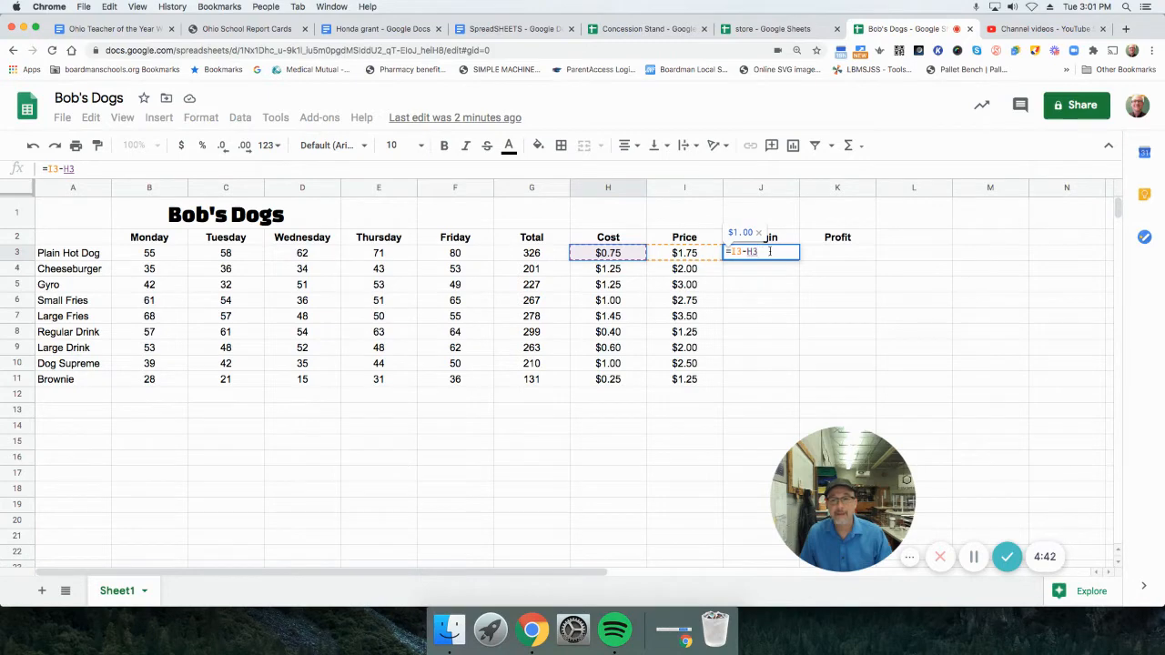
key(Return)
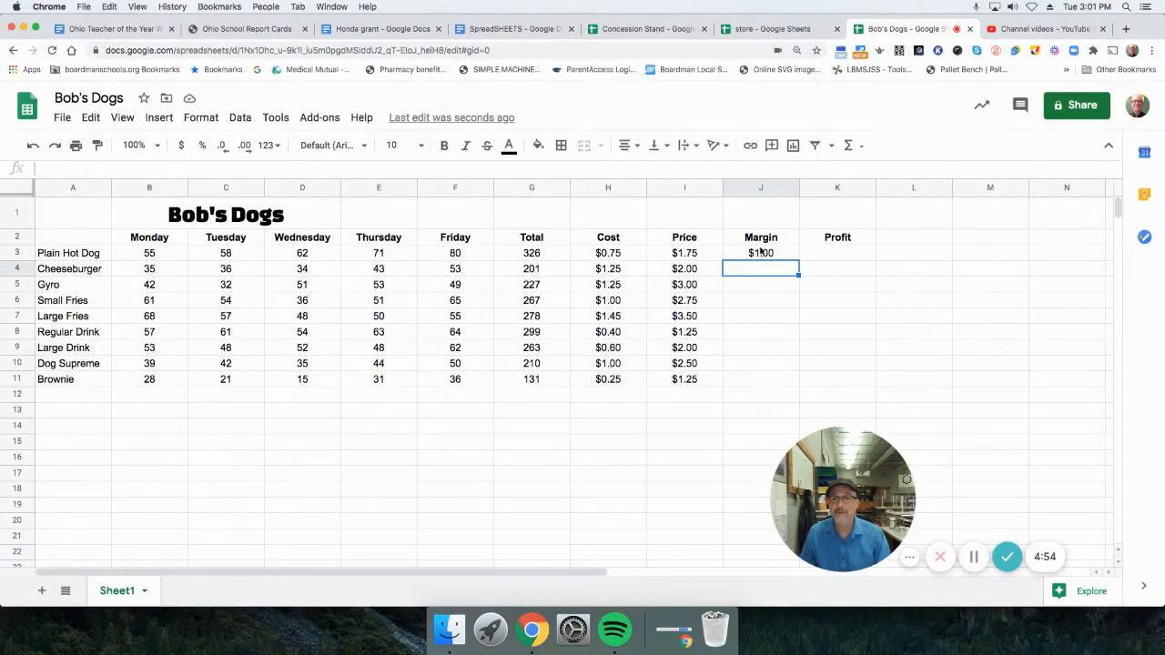
Step: Fill the Plain Hot Dog margin formula from J3 down to J11 for all the items
click(761, 254)
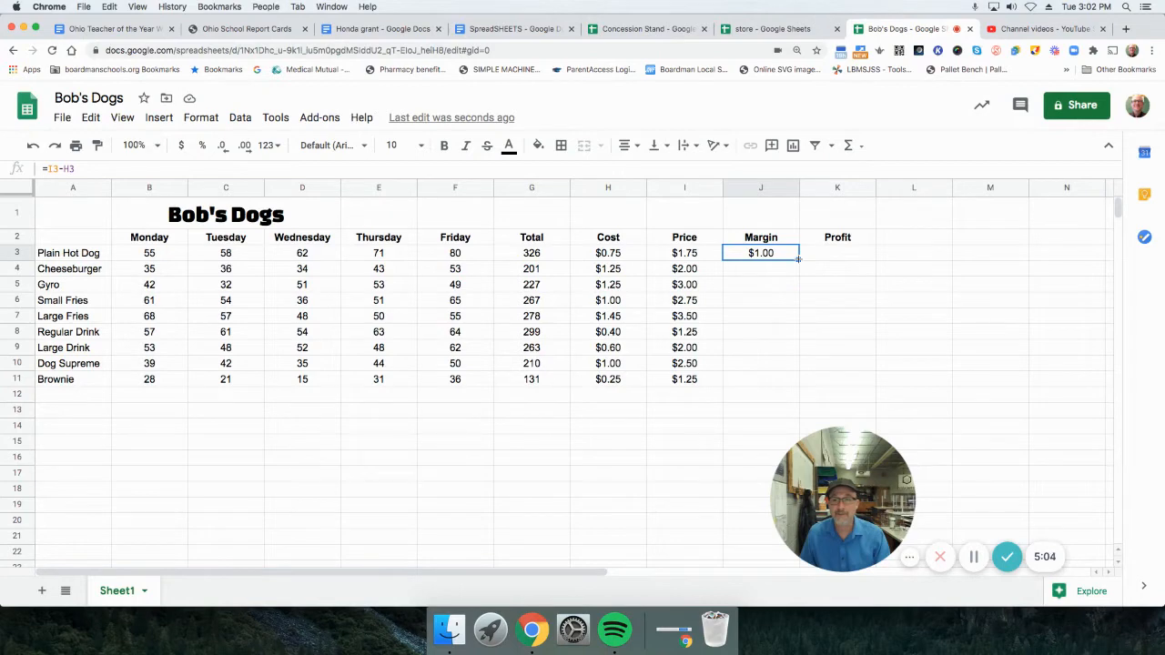
drag(798, 261, 781, 383)
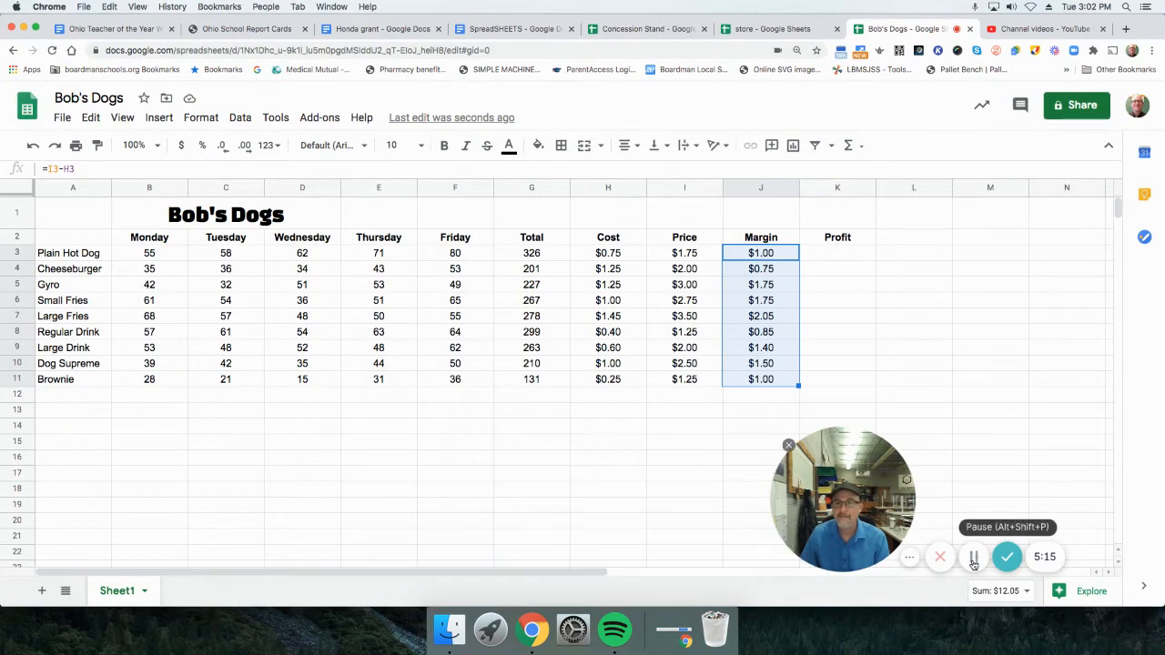
click(758, 435)
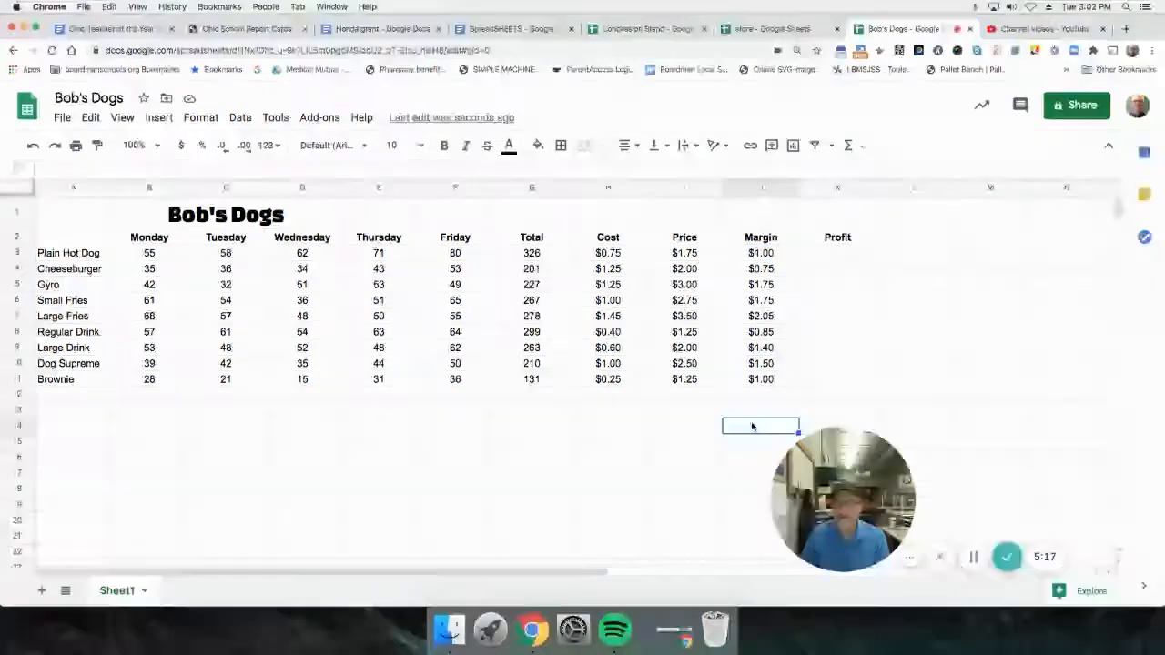
drag(809, 466, 89, 462)
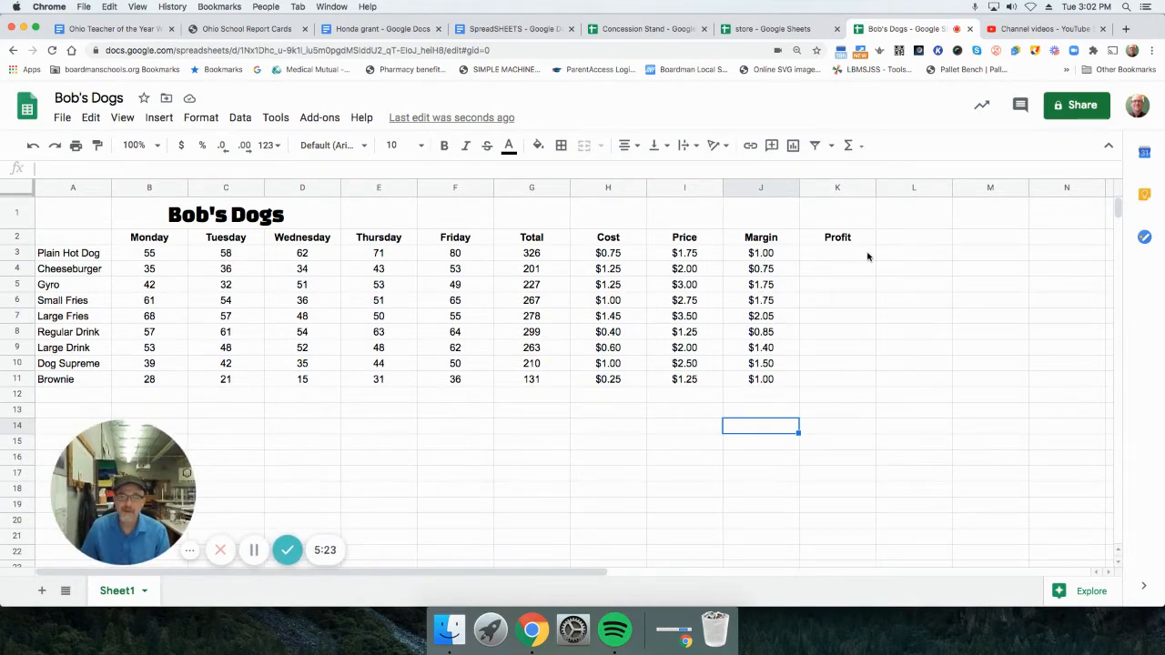
Step: Try the Plain Hot Dog profit formula =J3*G3 in K3 and undo the entry
click(837, 253)
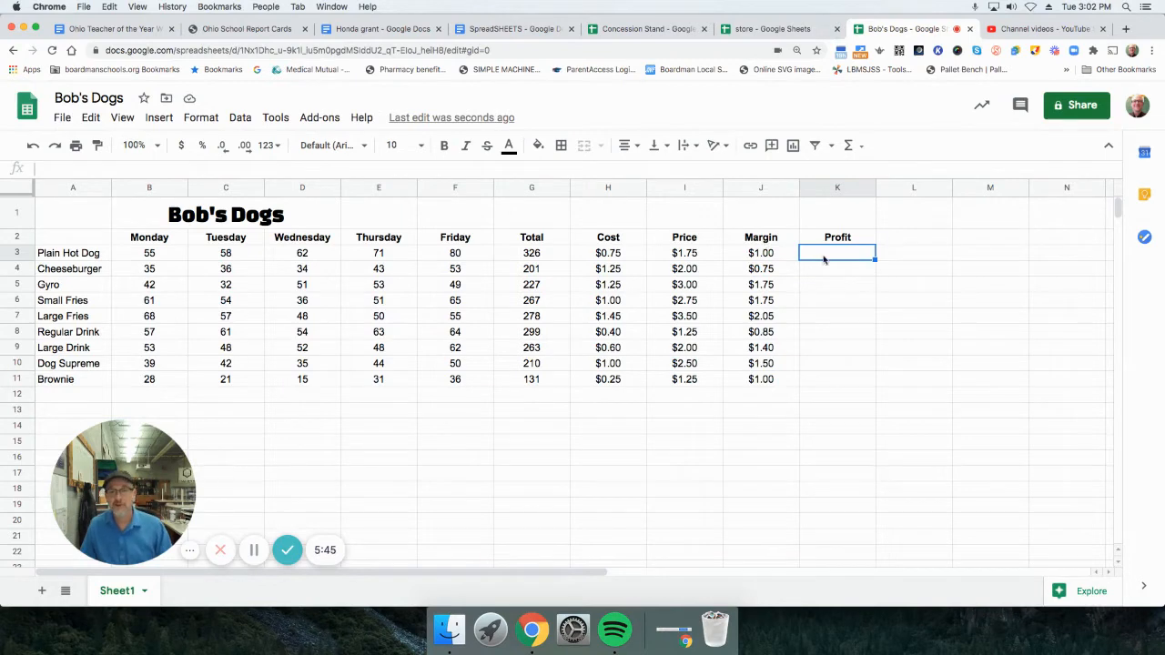
text(=)
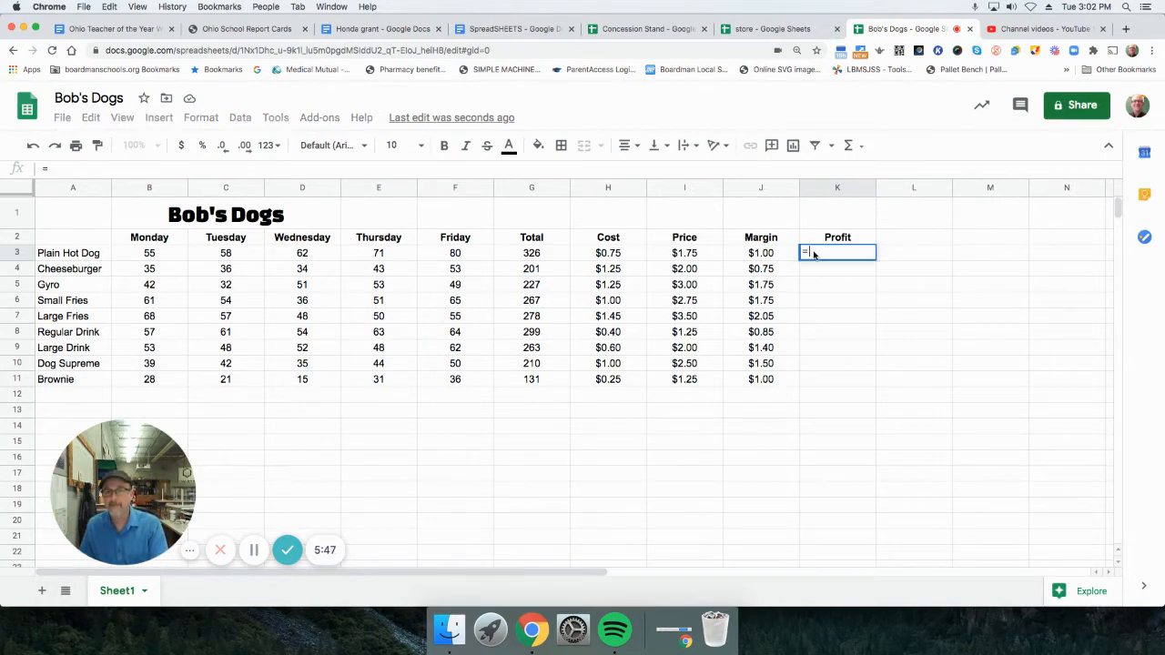
click(762, 254)
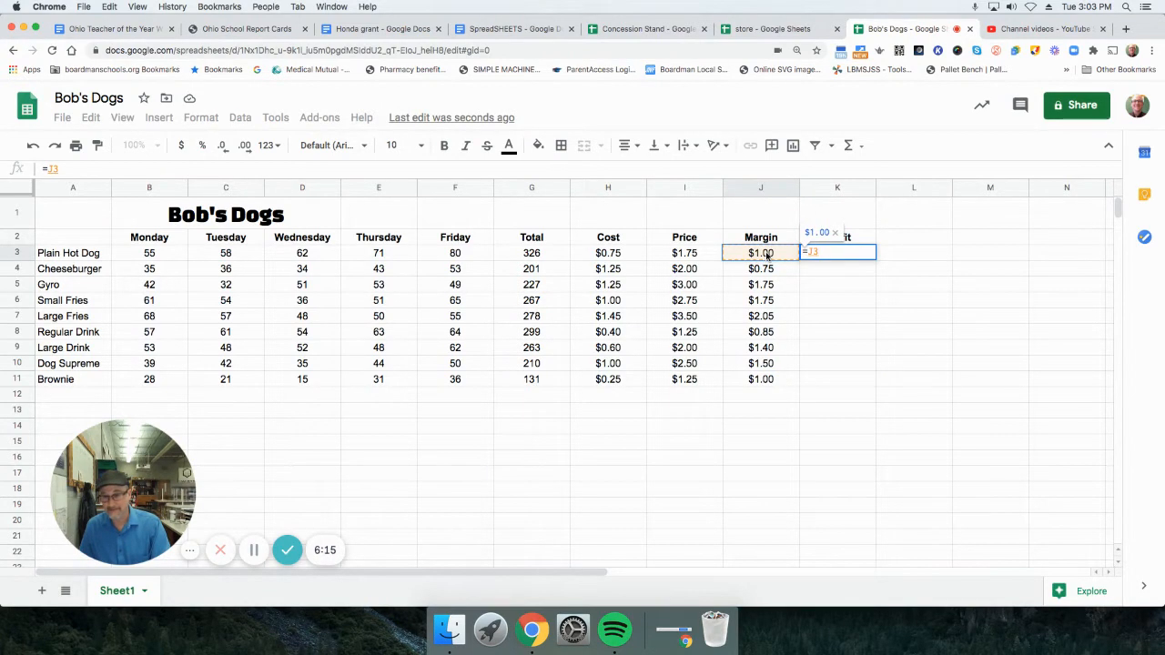
text(*)
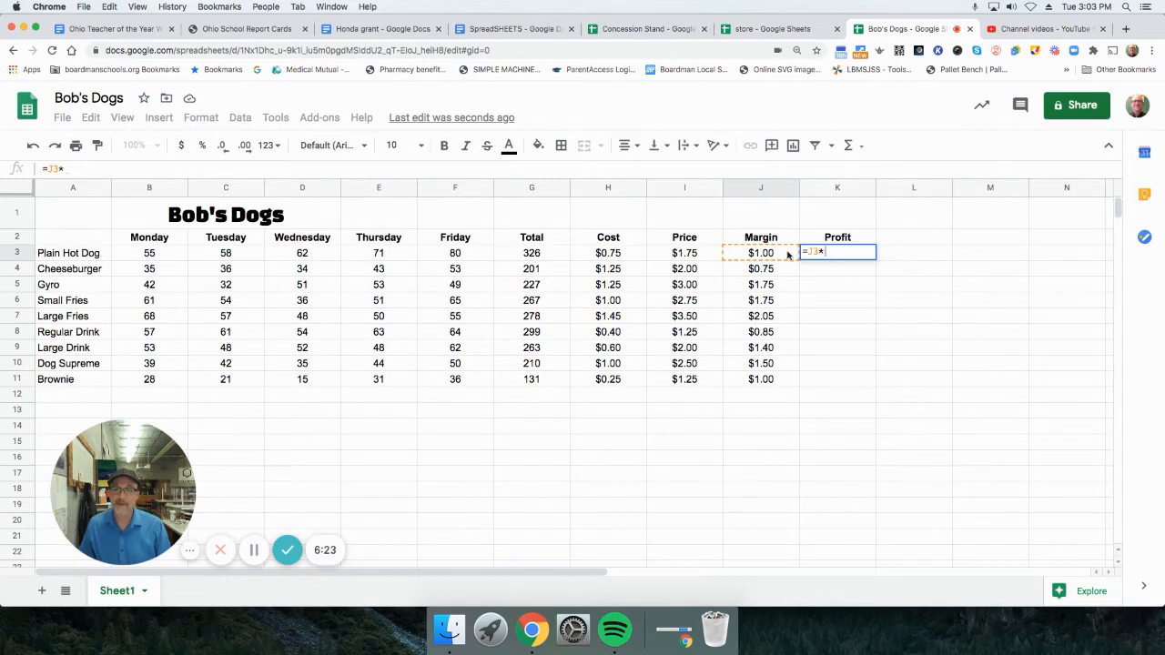
click(537, 253)
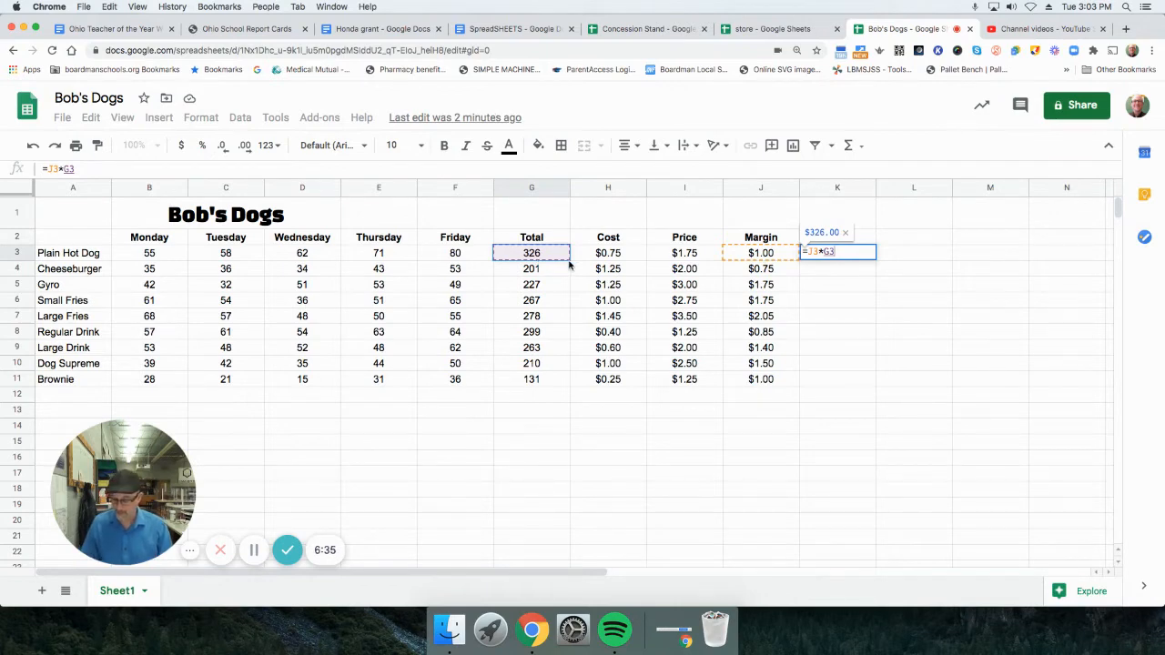
key(Return)
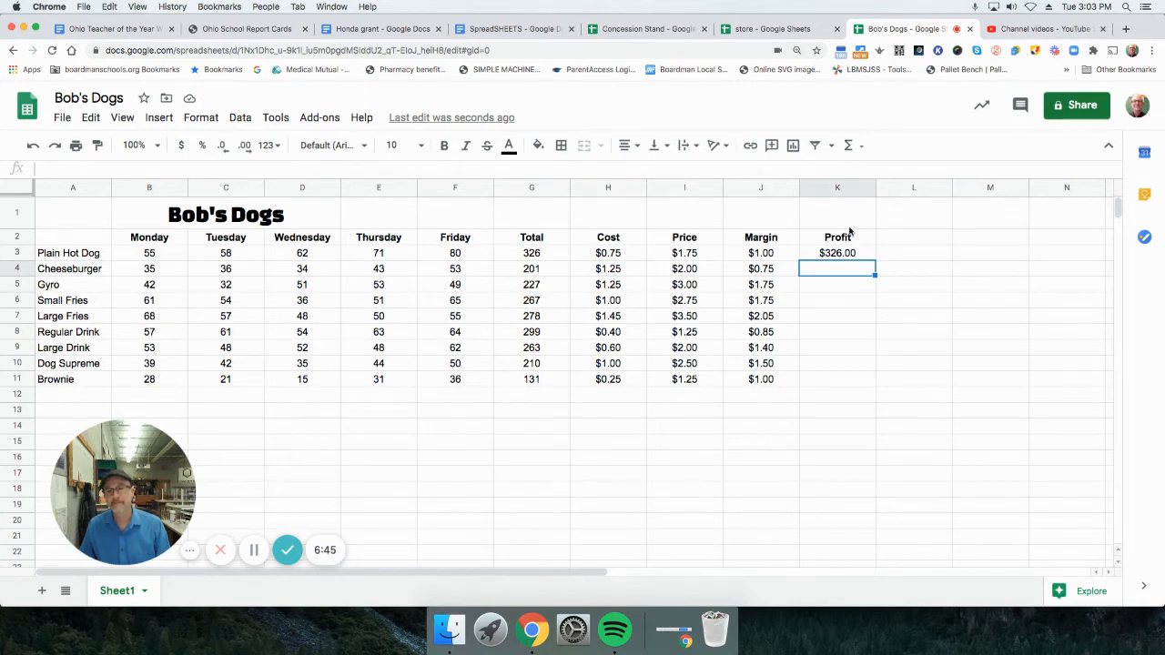
click(830, 256)
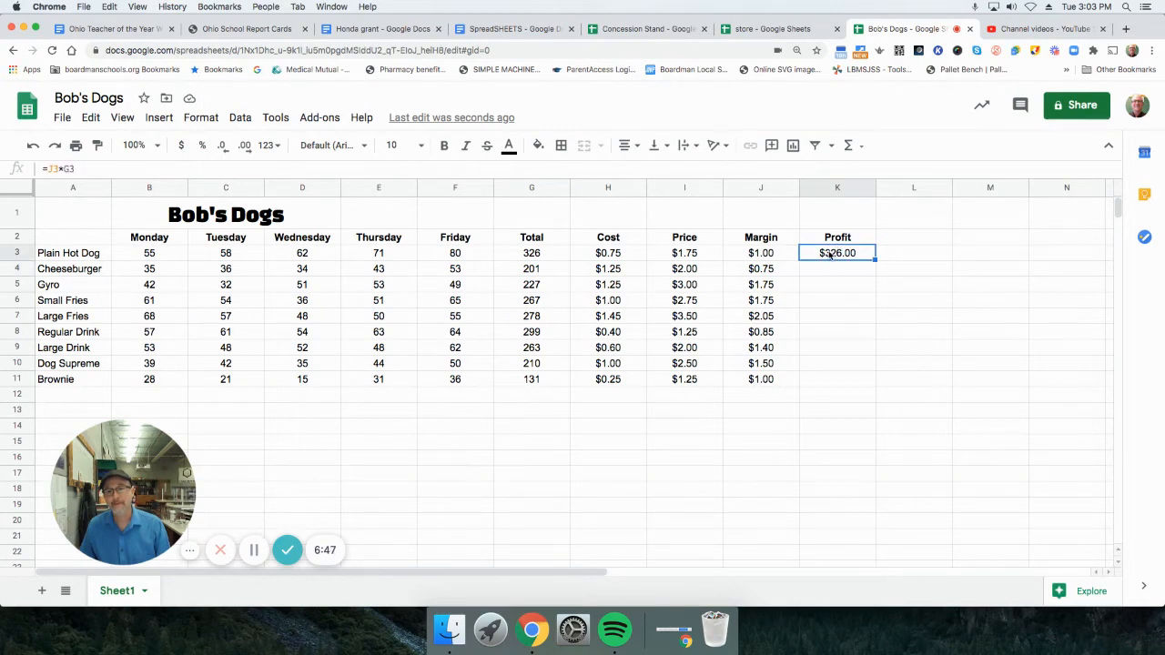
click(32, 145)
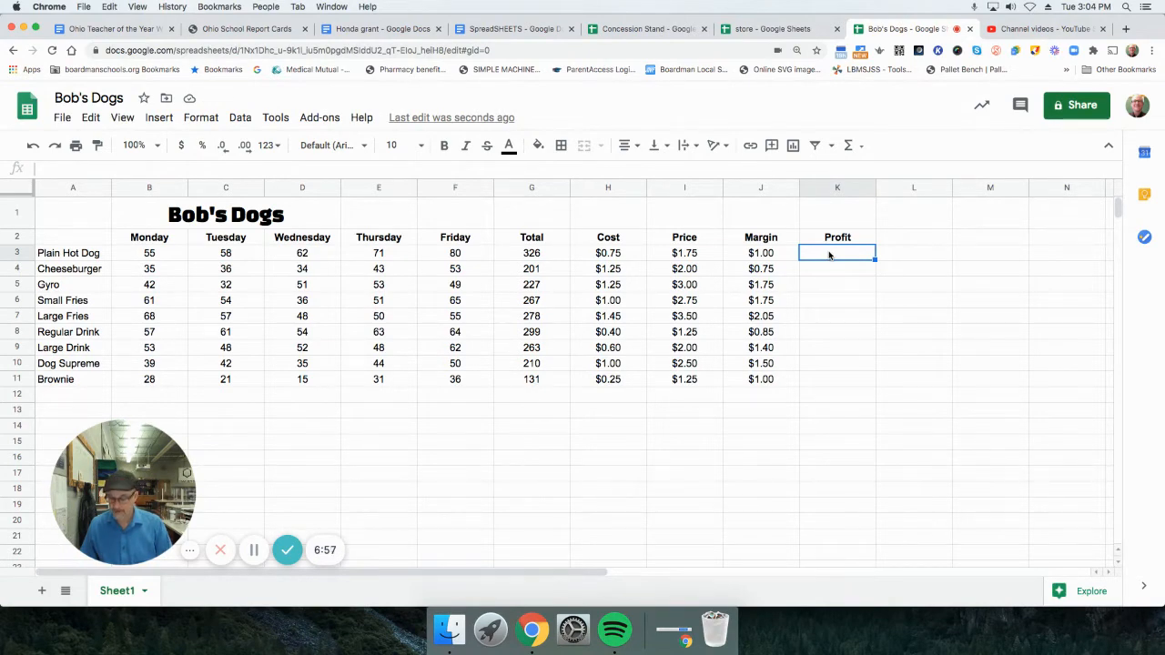
Step: Calculate the Plain Hot Dog profit in K3 as margin times total with =J3*G3 and fill the formula down to K11
text(=)
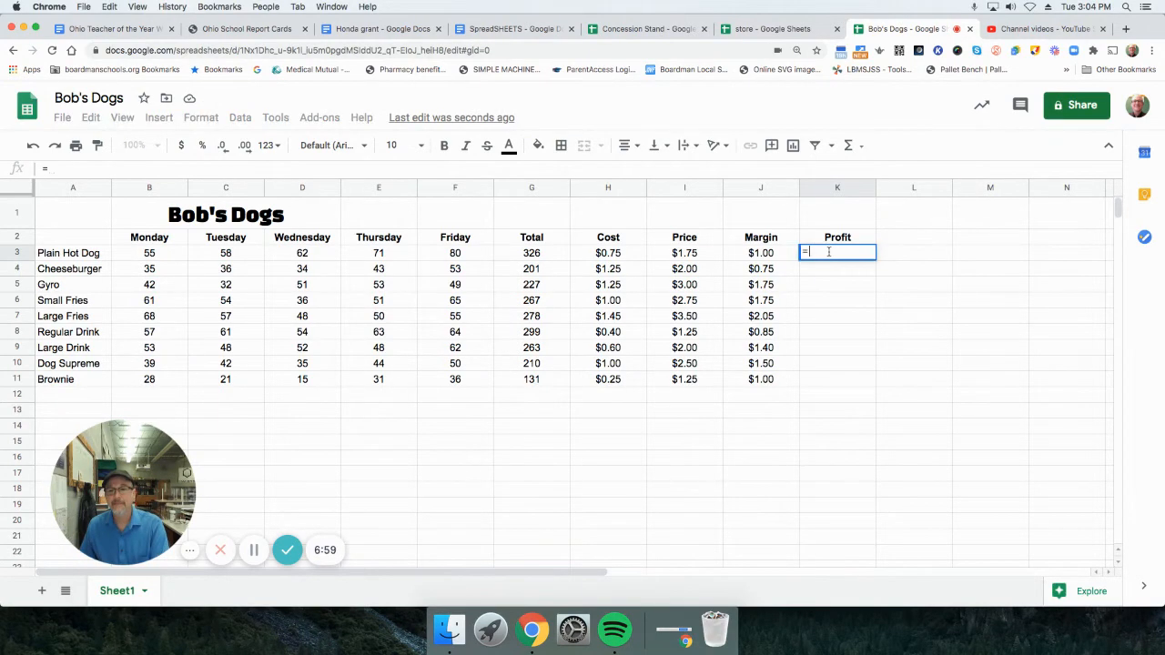
click(769, 255)
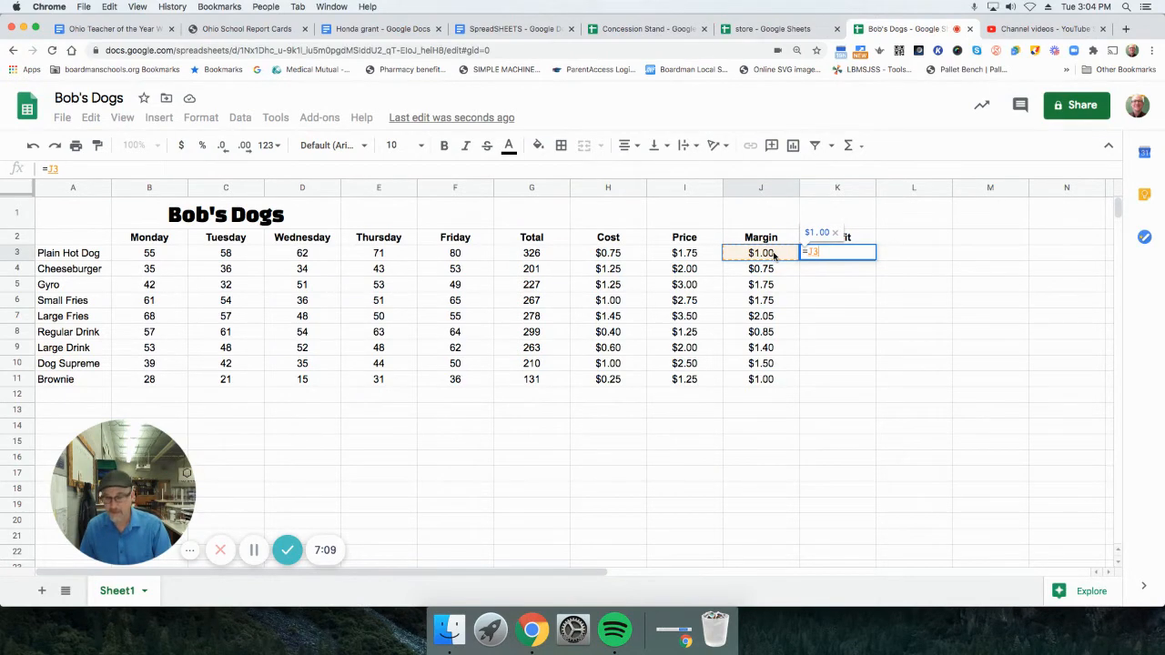
text(*)
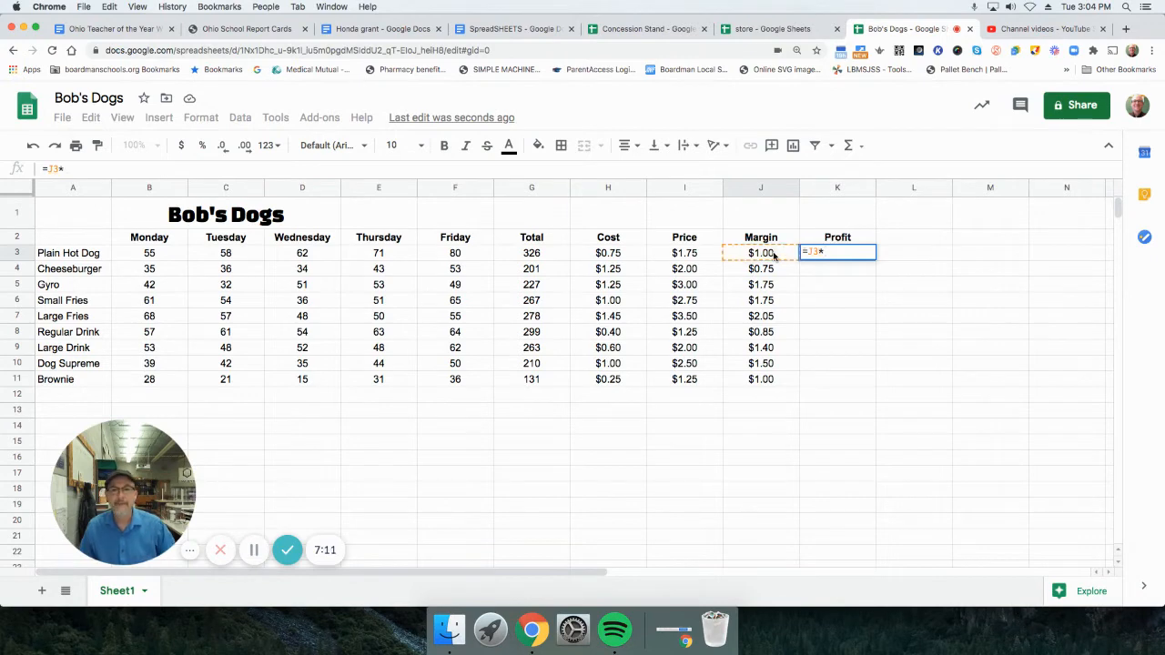
click(531, 254)
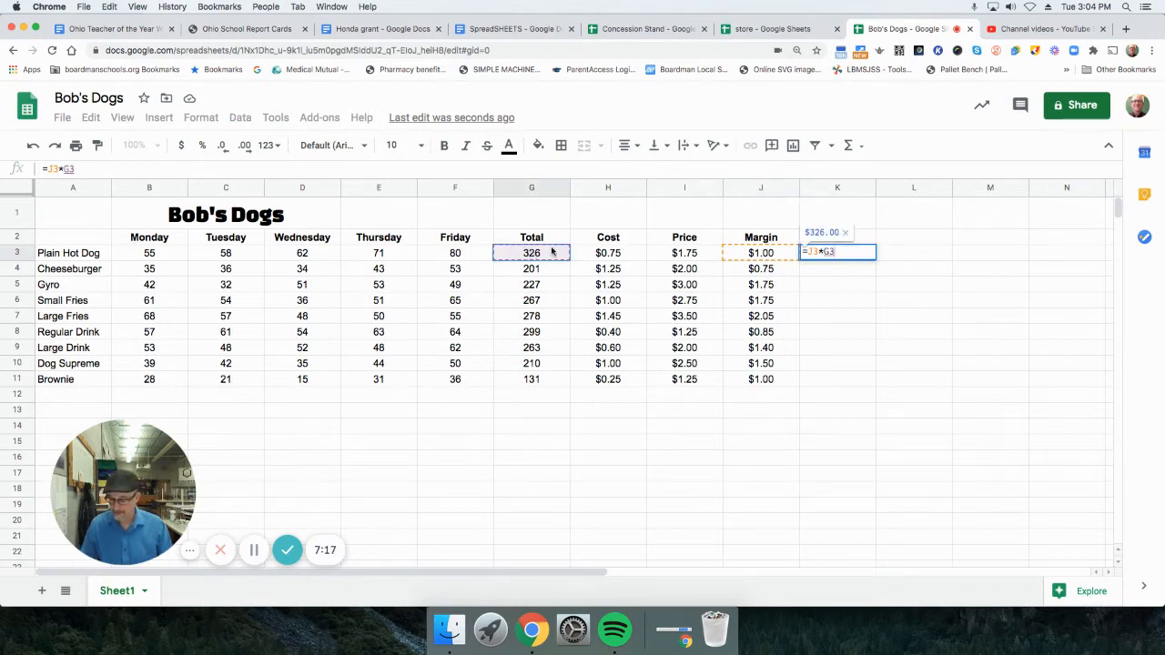
key(Return)
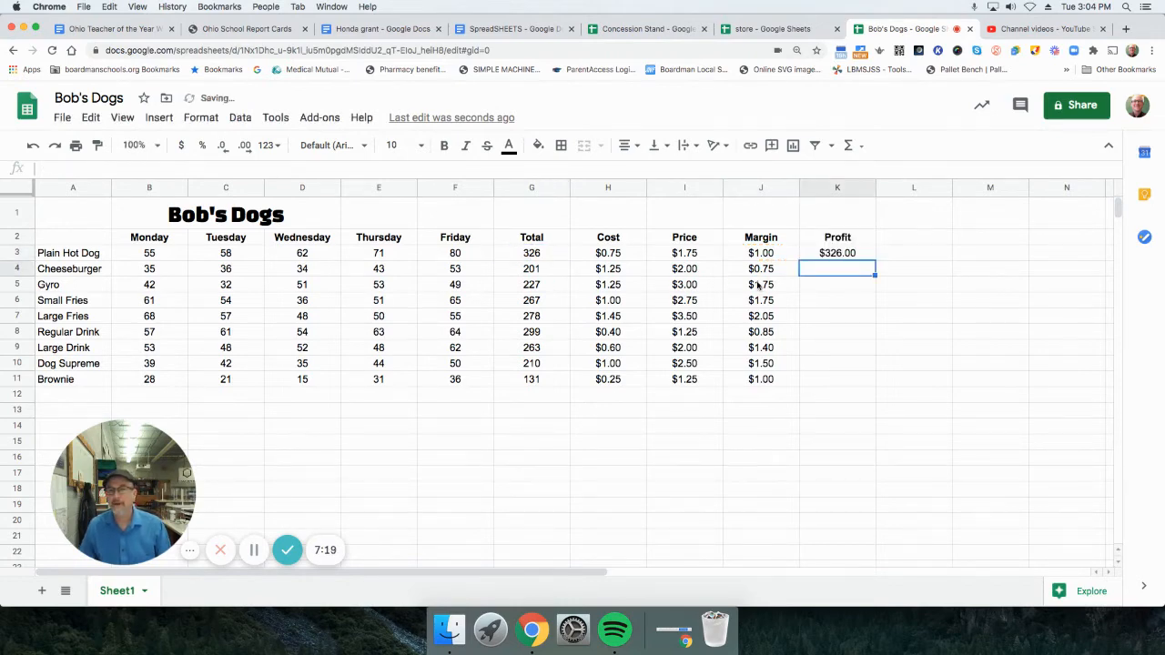
click(829, 255)
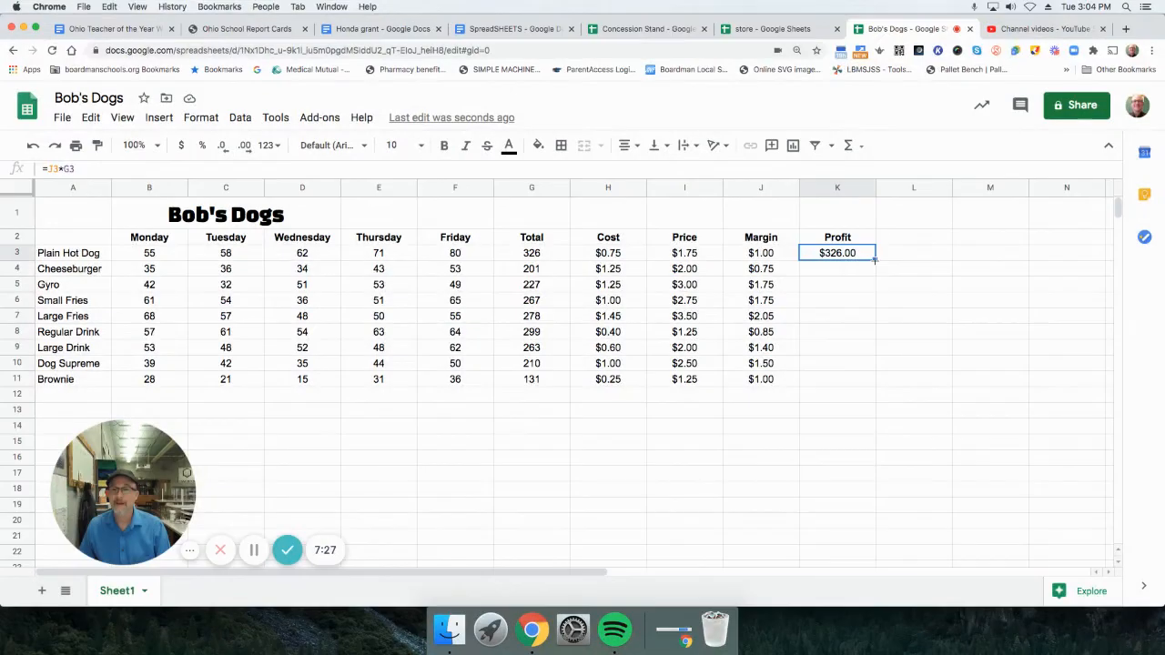
drag(873, 260, 860, 377)
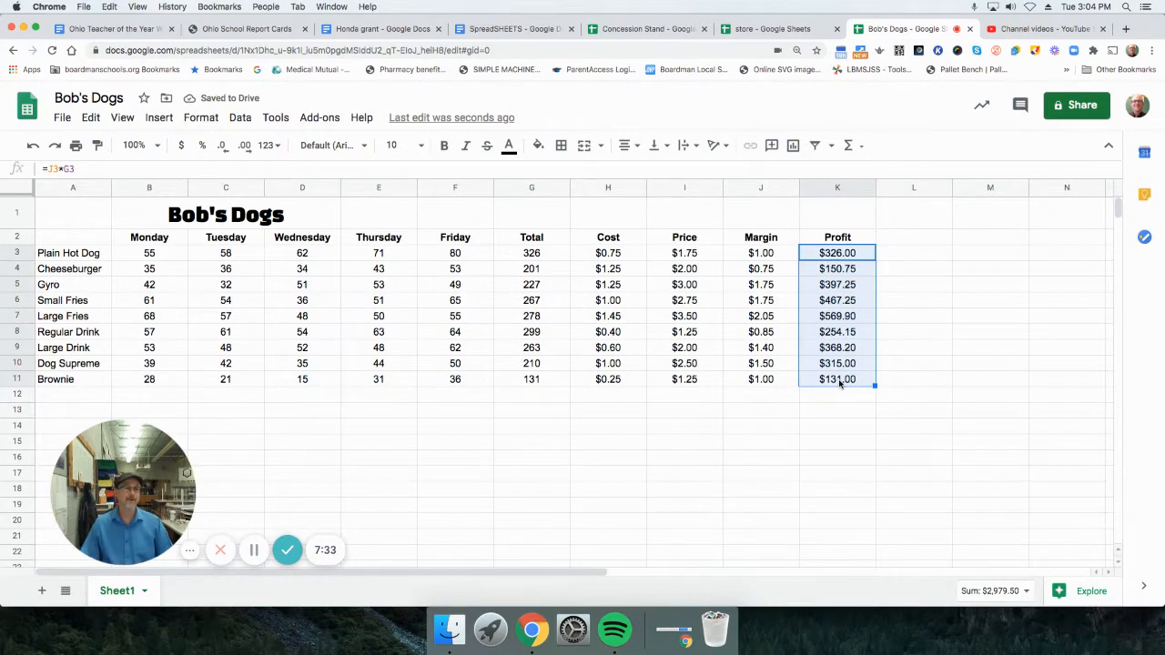
click(828, 425)
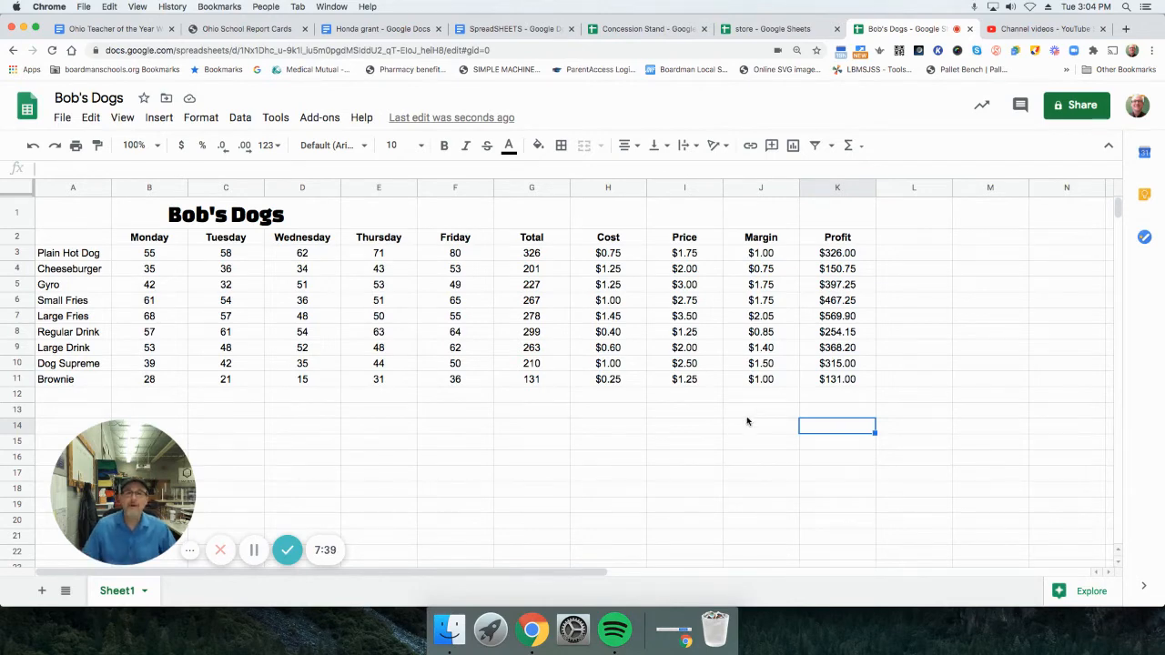
Step: Enter the label Total Profit in K14 below the Profit column
double_click(825, 429)
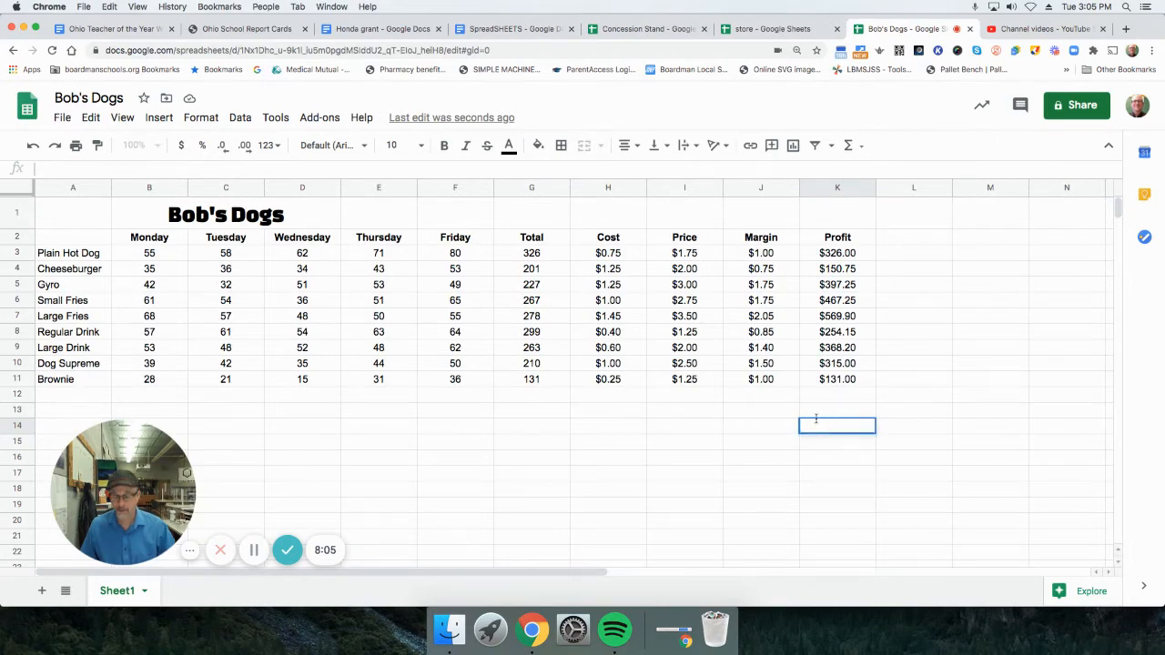
text(Grand)
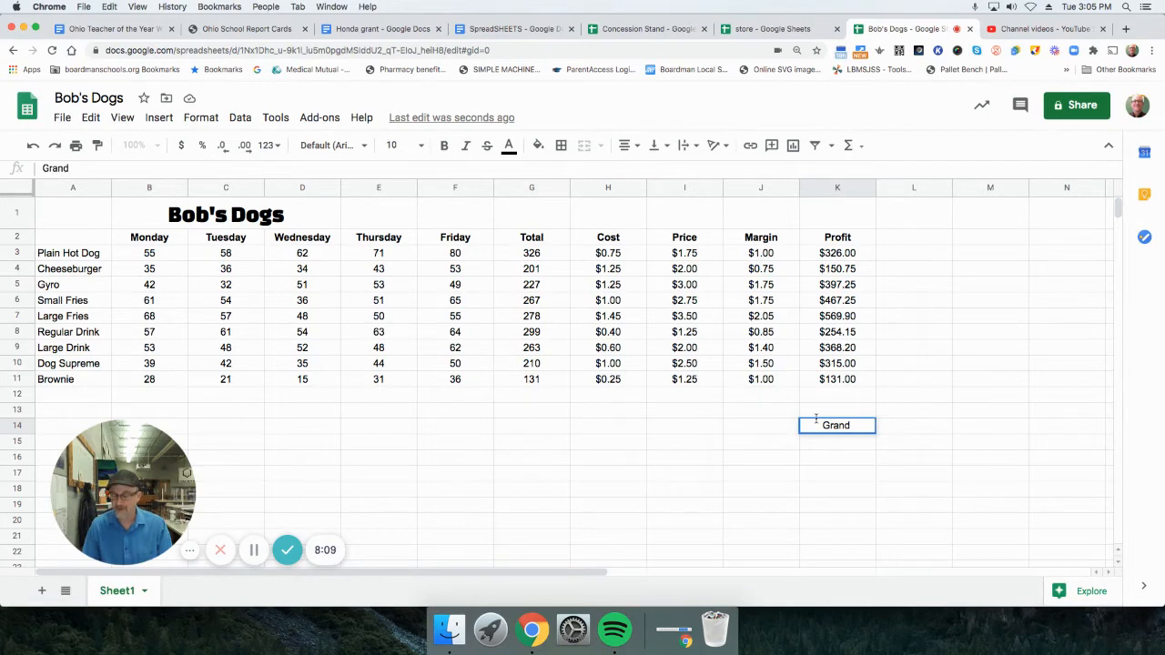
key(BackSpace)
key(BackSpace)
key(BackSpace)
key(BackSpace)
key(BackSpace)
key(BackSpace)
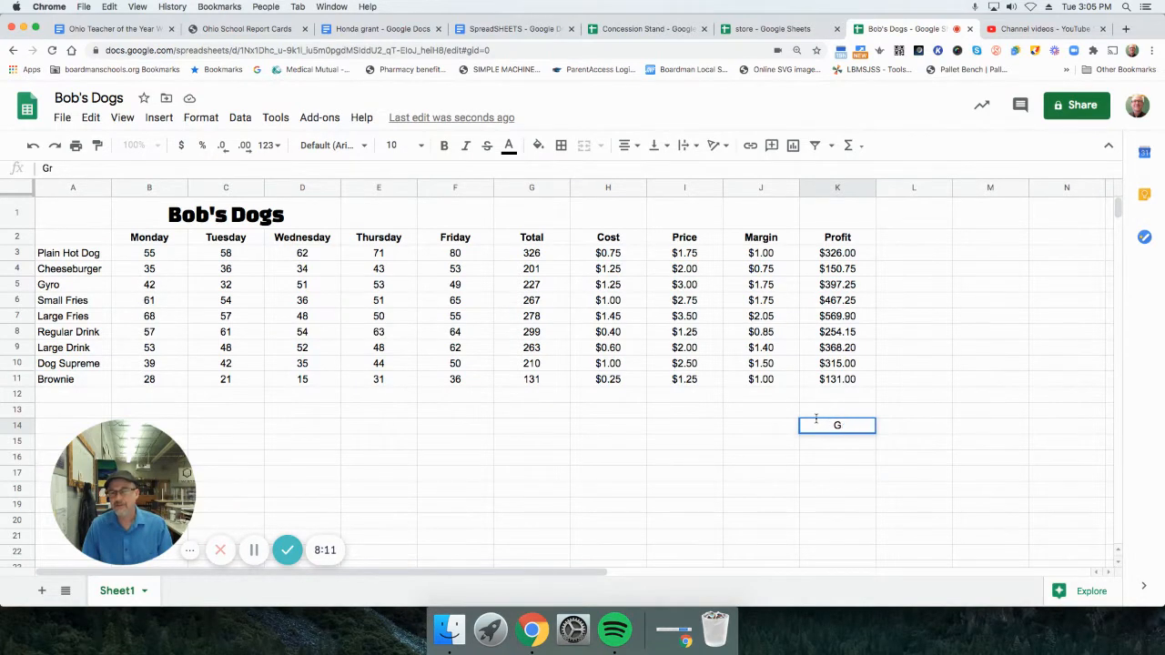
text(Total p)
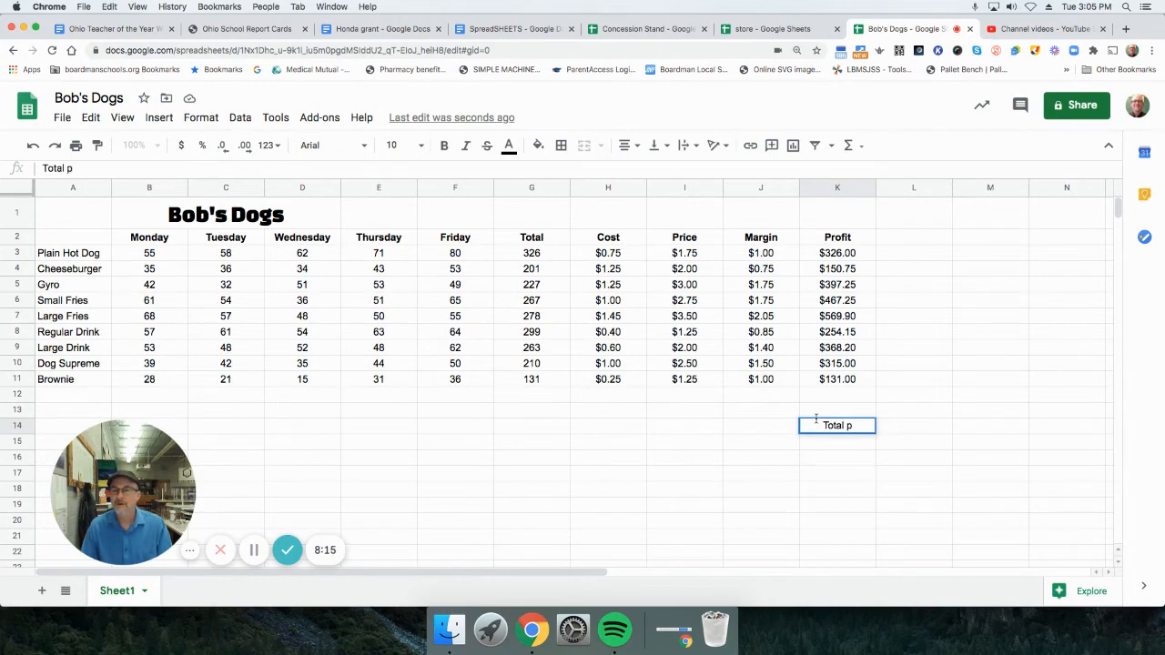
key(BackSpace)
text(Pro)
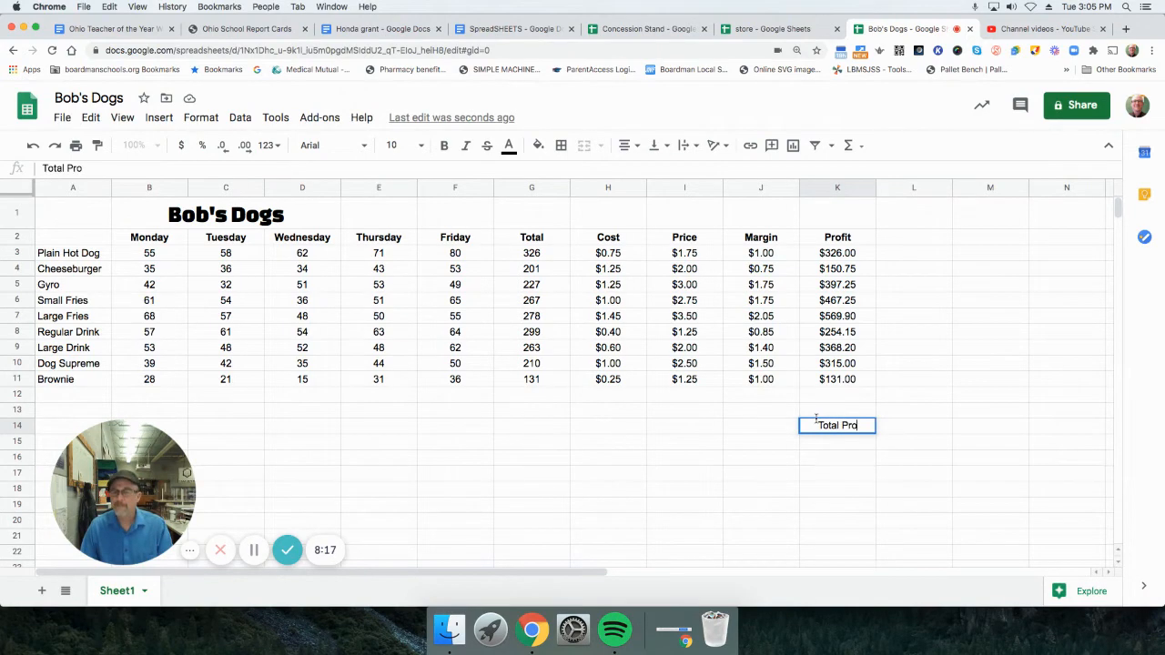
text(fit)
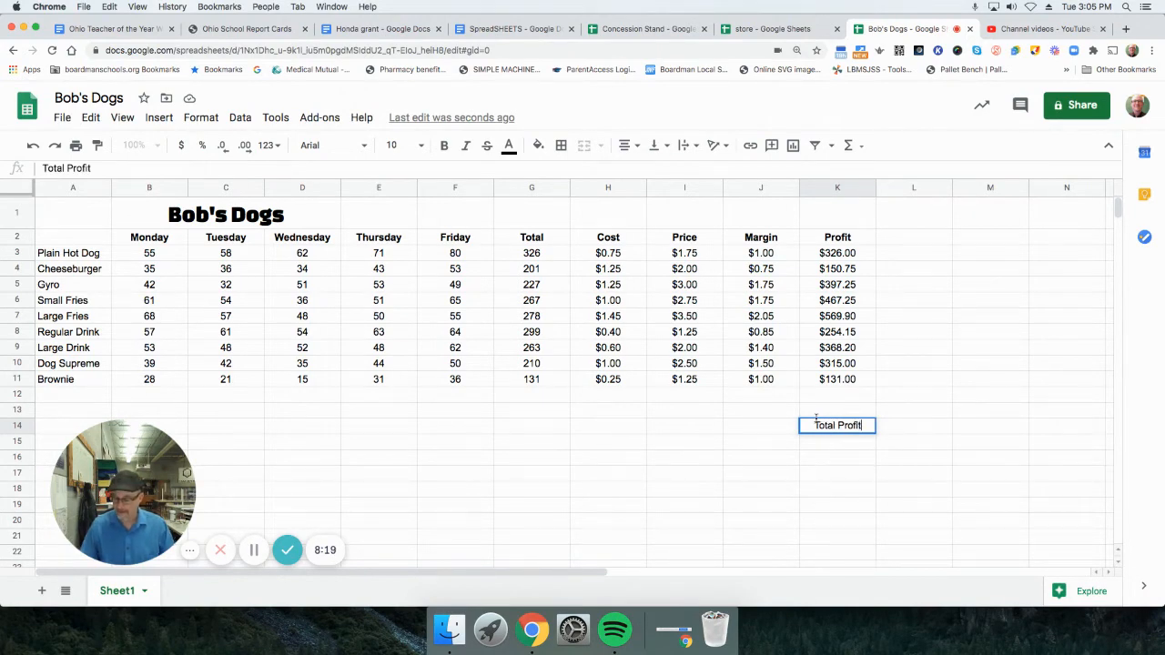
key(Return)
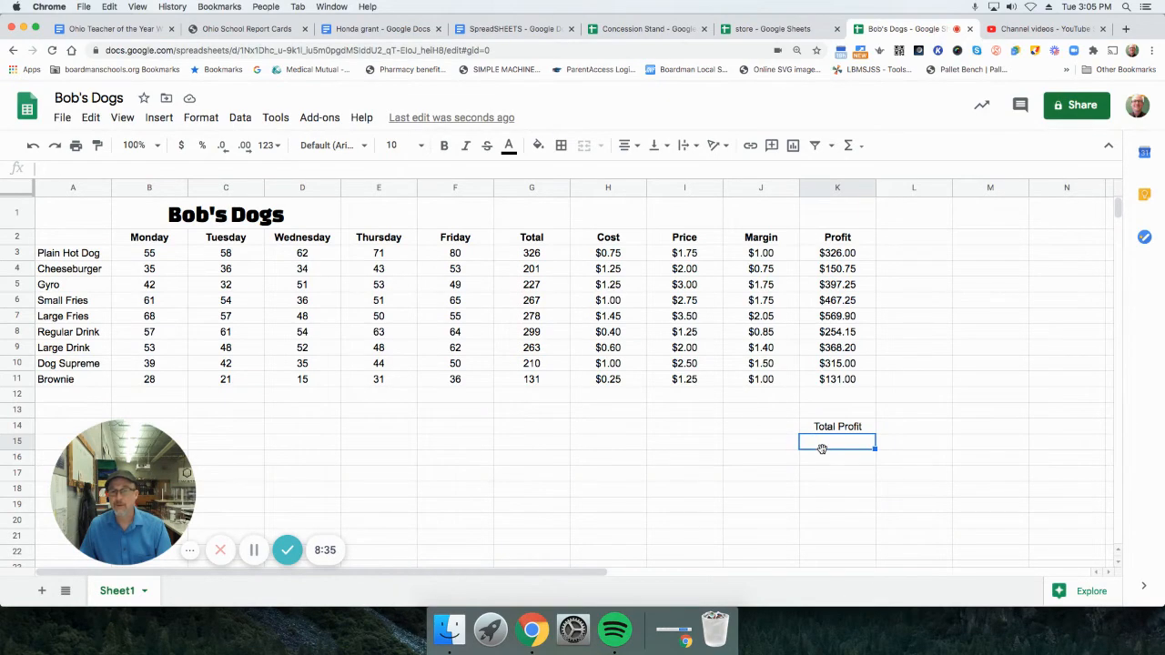
Step: Try totalling the item profits in K15 with =SUM(K3:K11) and delete the formula
click(850, 148)
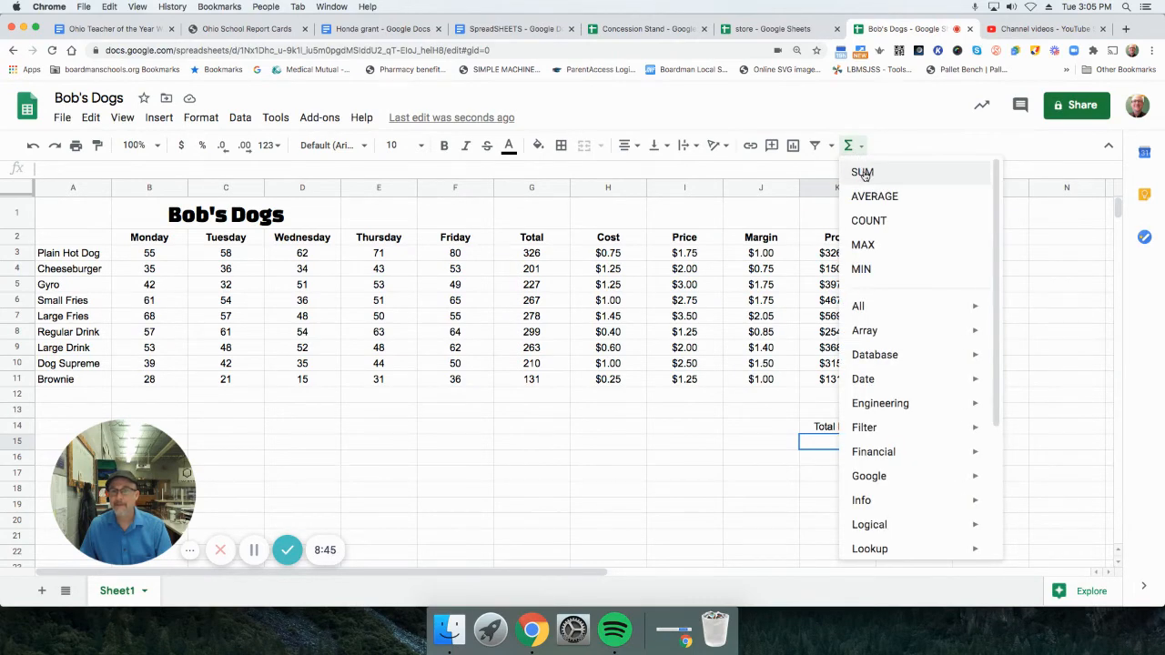
click(862, 173)
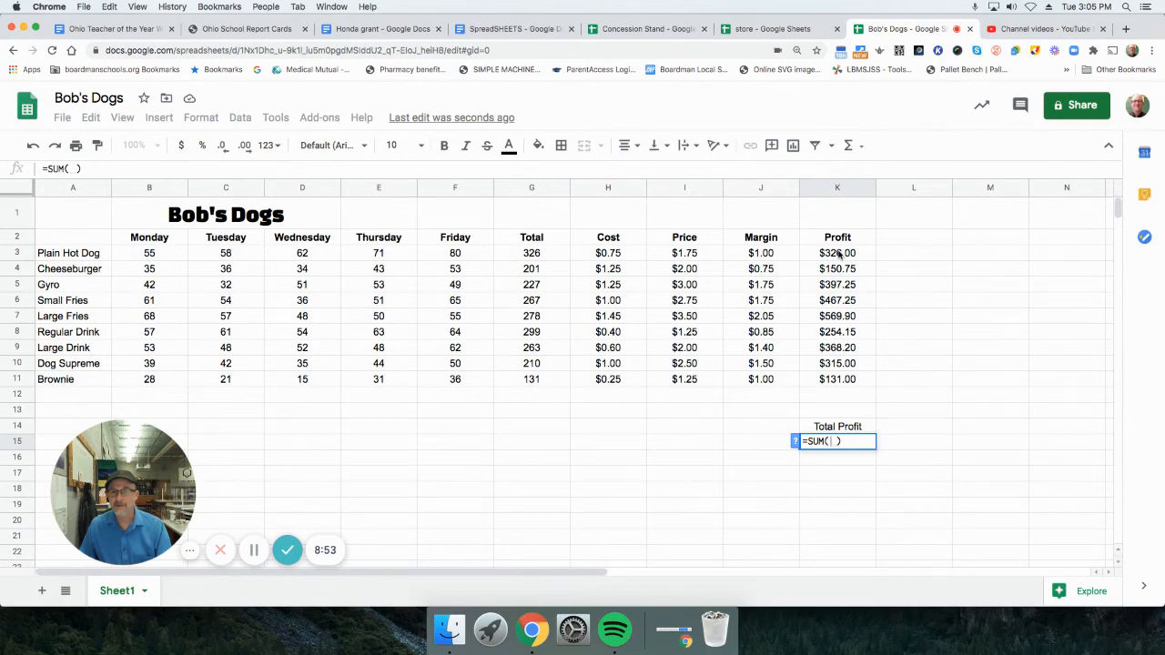
drag(839, 255, 840, 375)
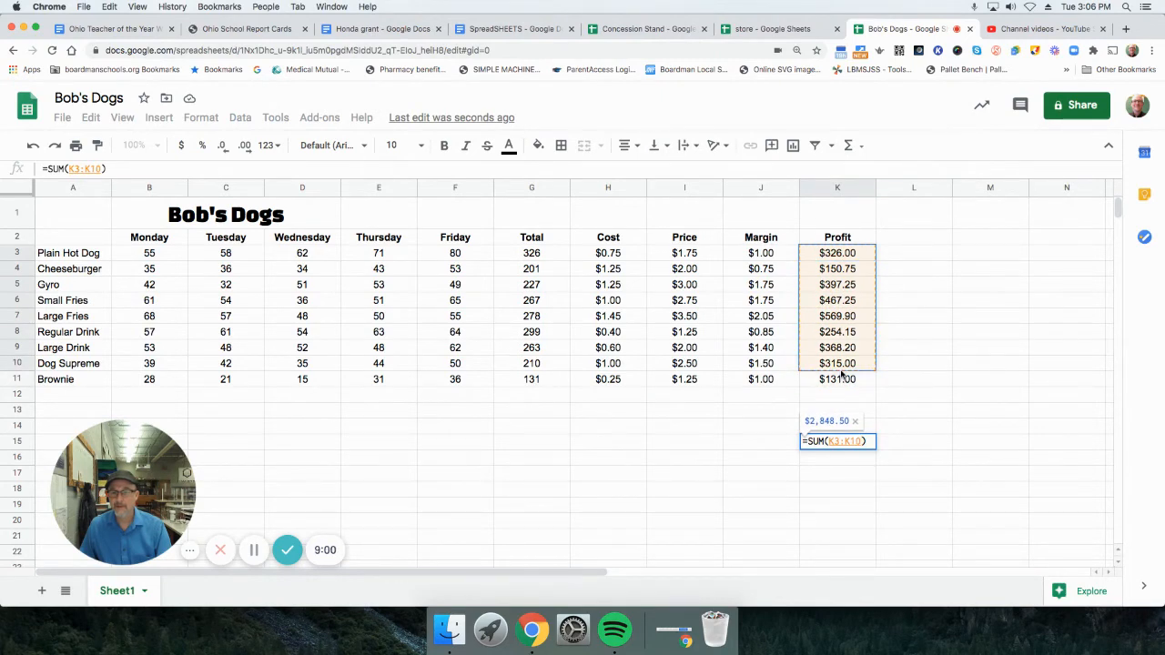
click(905, 253)
click(832, 255)
drag(832, 255, 830, 384)
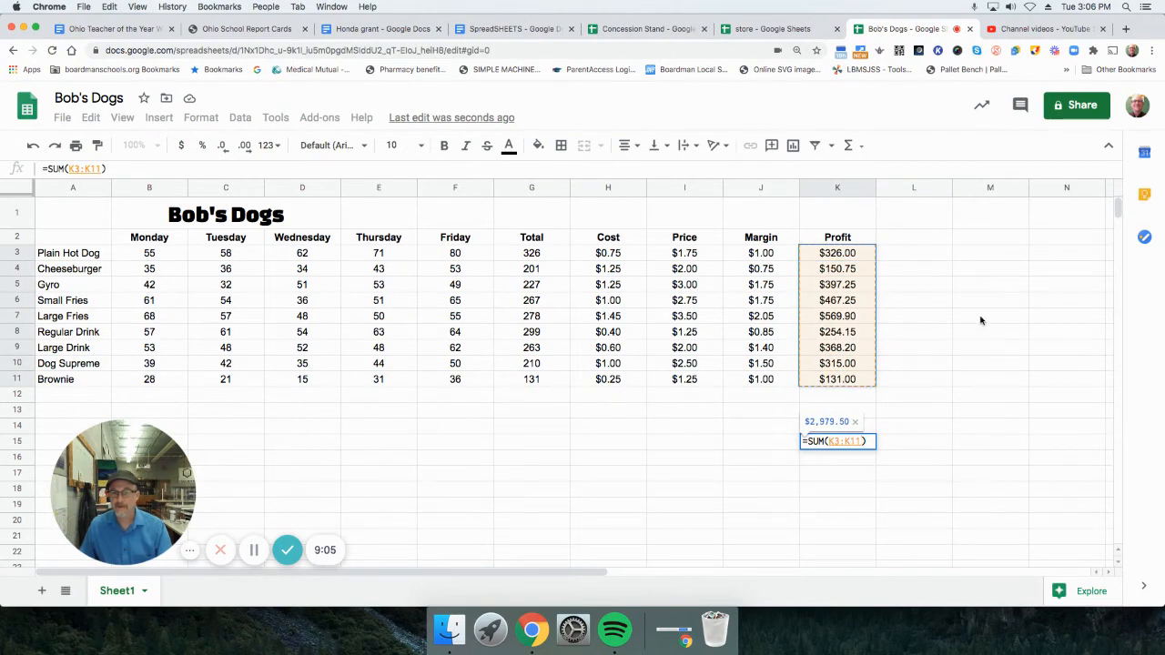
key(Return)
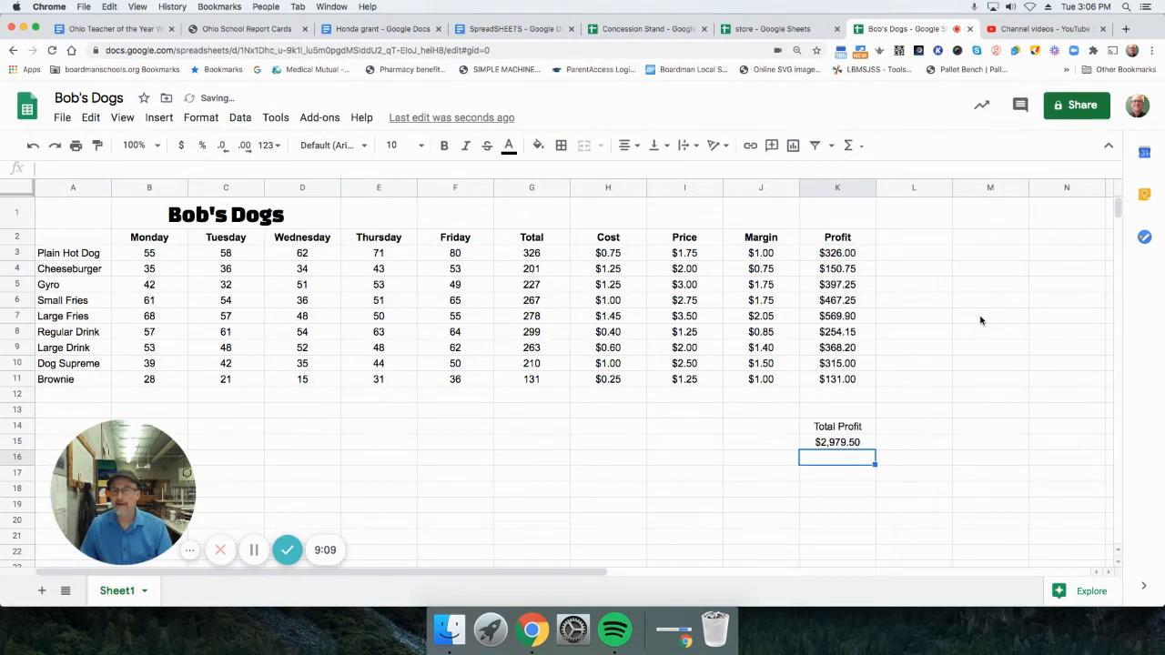
click(857, 445)
key(Delete)
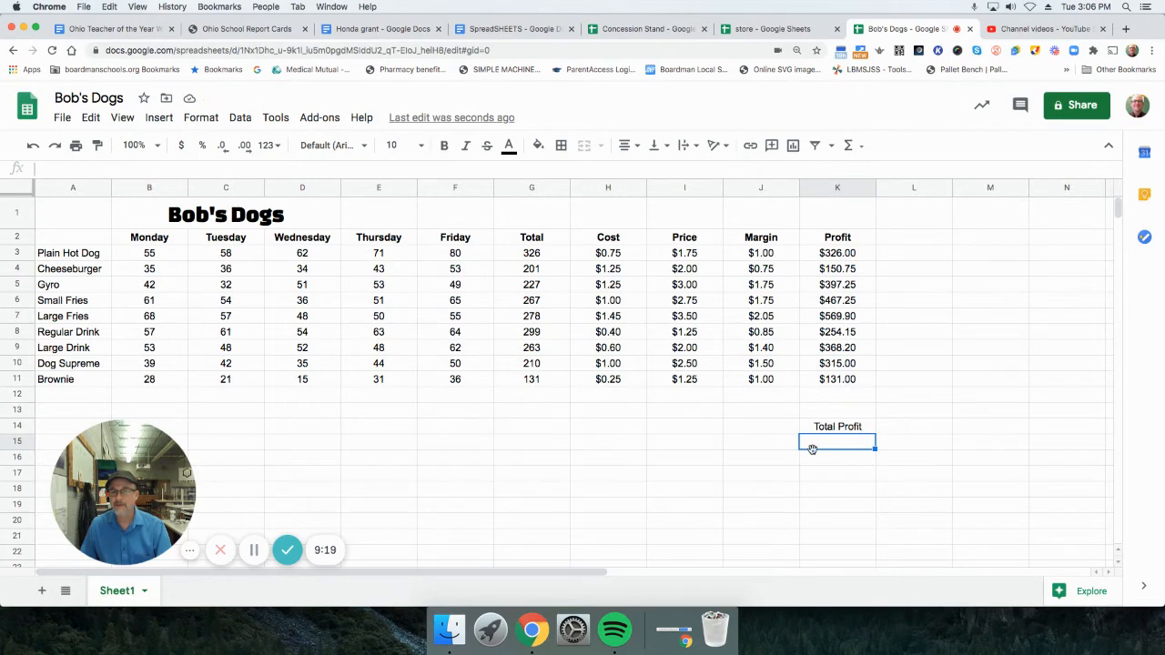
Step: Total the item profits in K15 using the SUM function over the range K3:K11
click(848, 145)
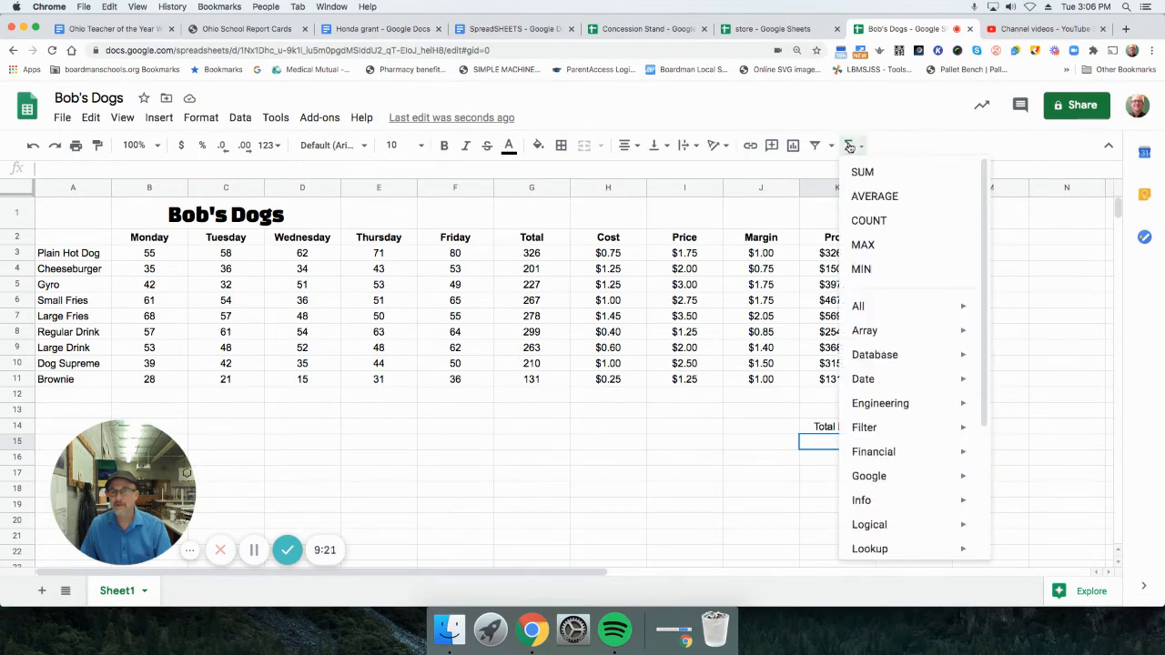
click(859, 172)
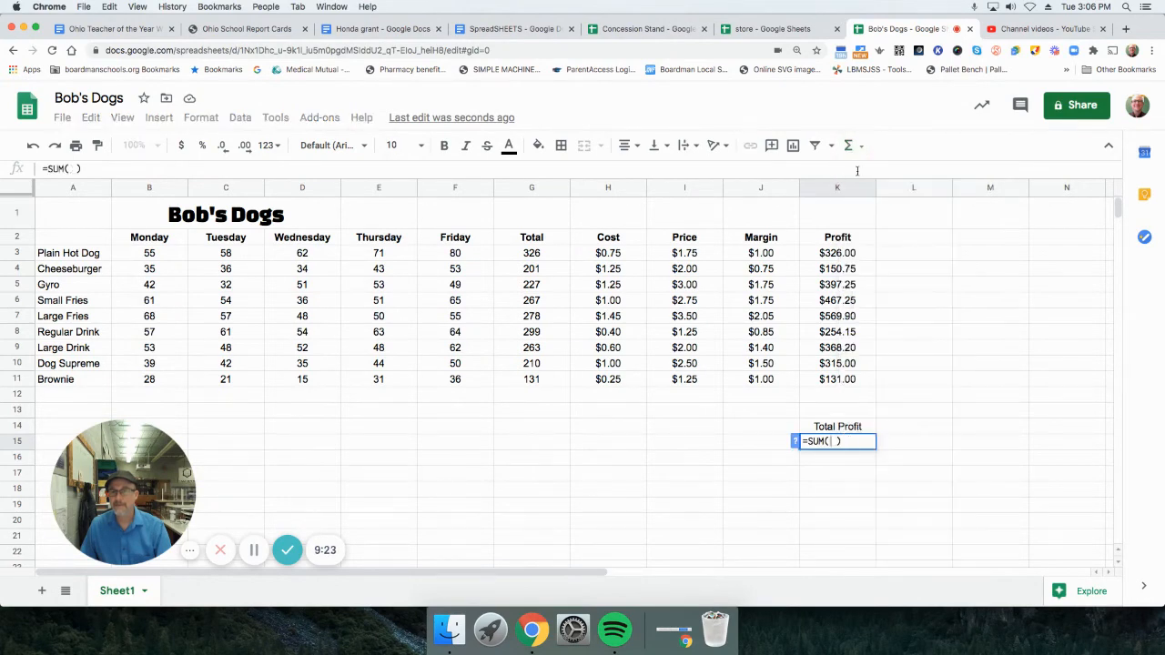
drag(845, 255, 850, 378)
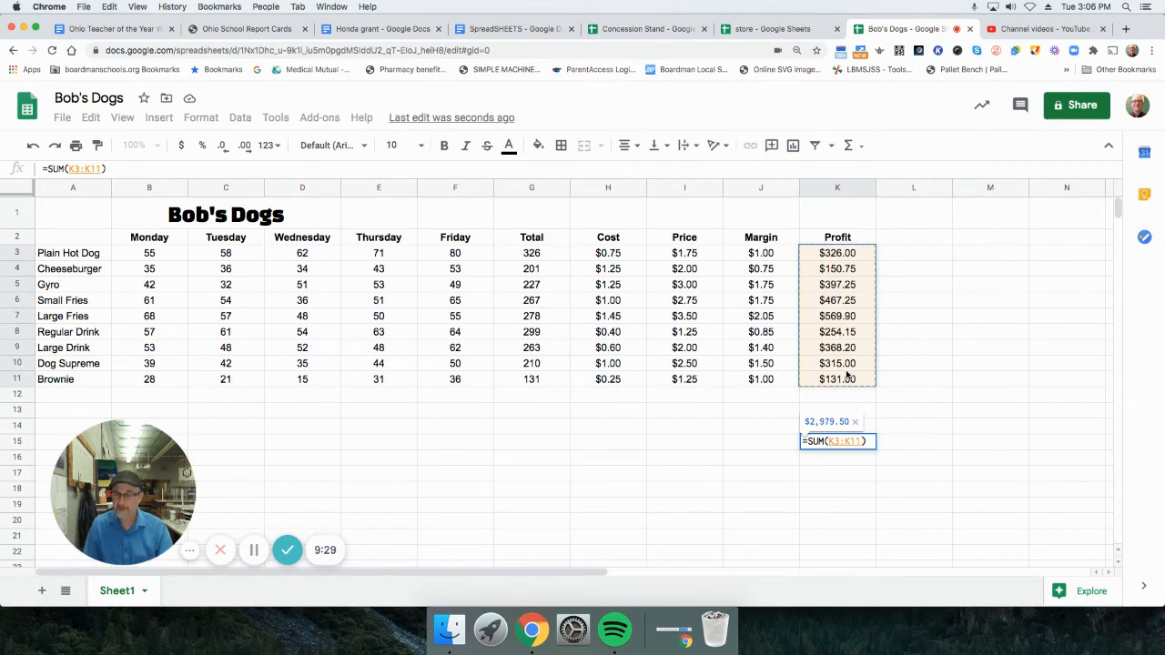
key(Return)
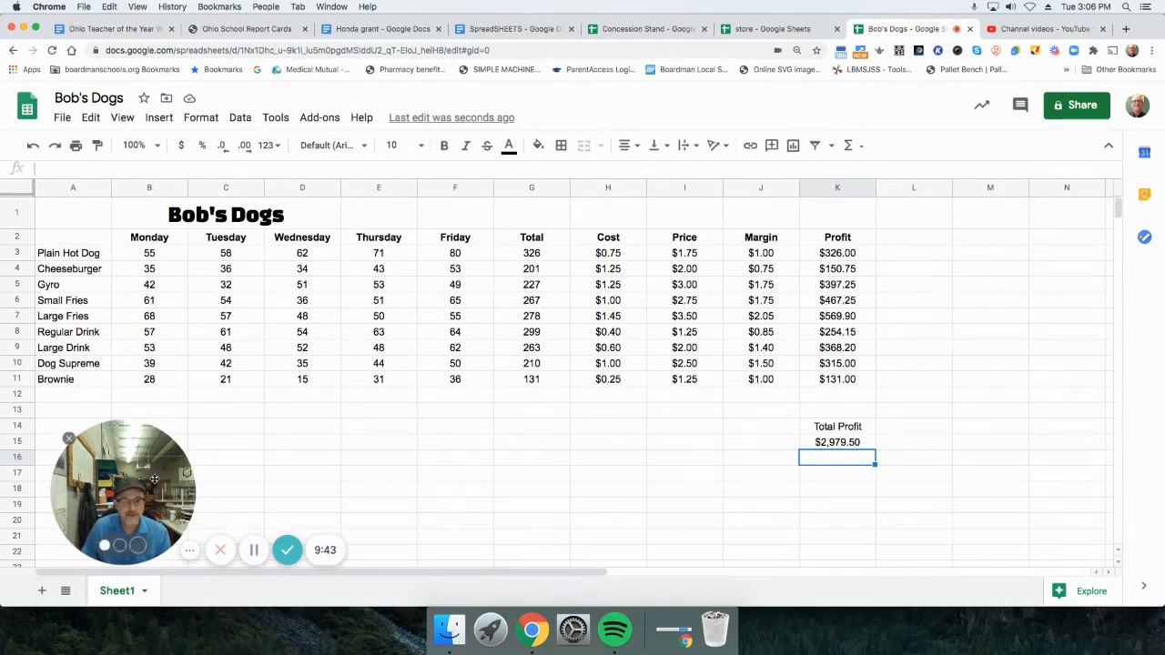
Step: Look at the header and item column formatting in the Music Emporium store spreadsheet and return to Bob's Dogs
drag(148, 471, 263, 463)
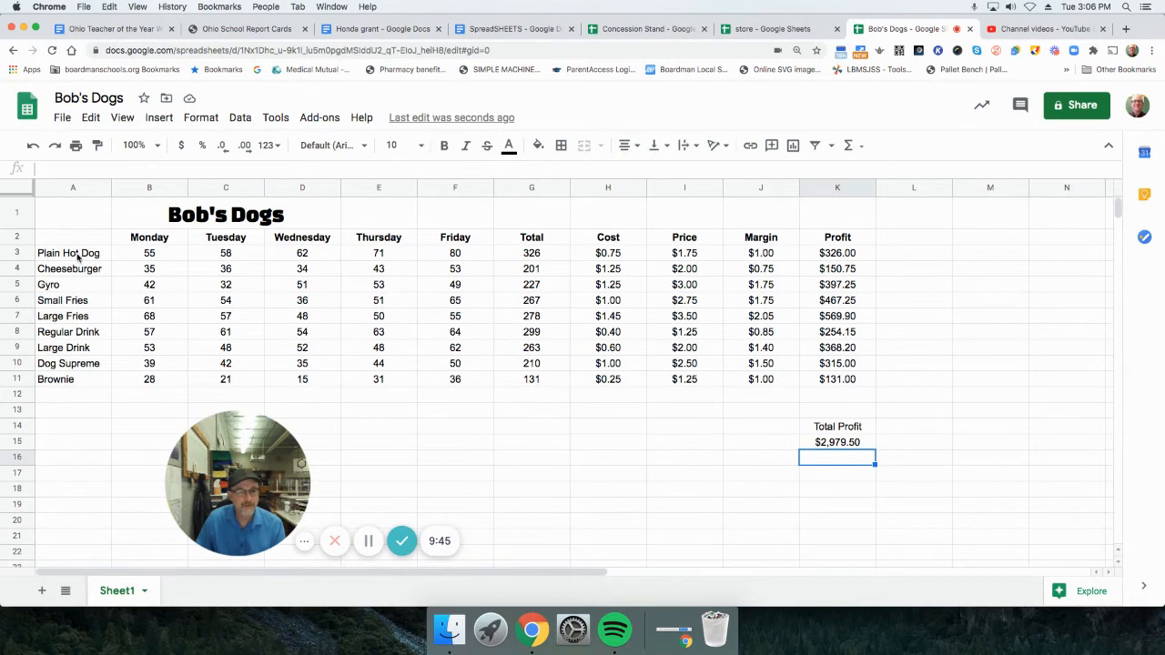
click(765, 28)
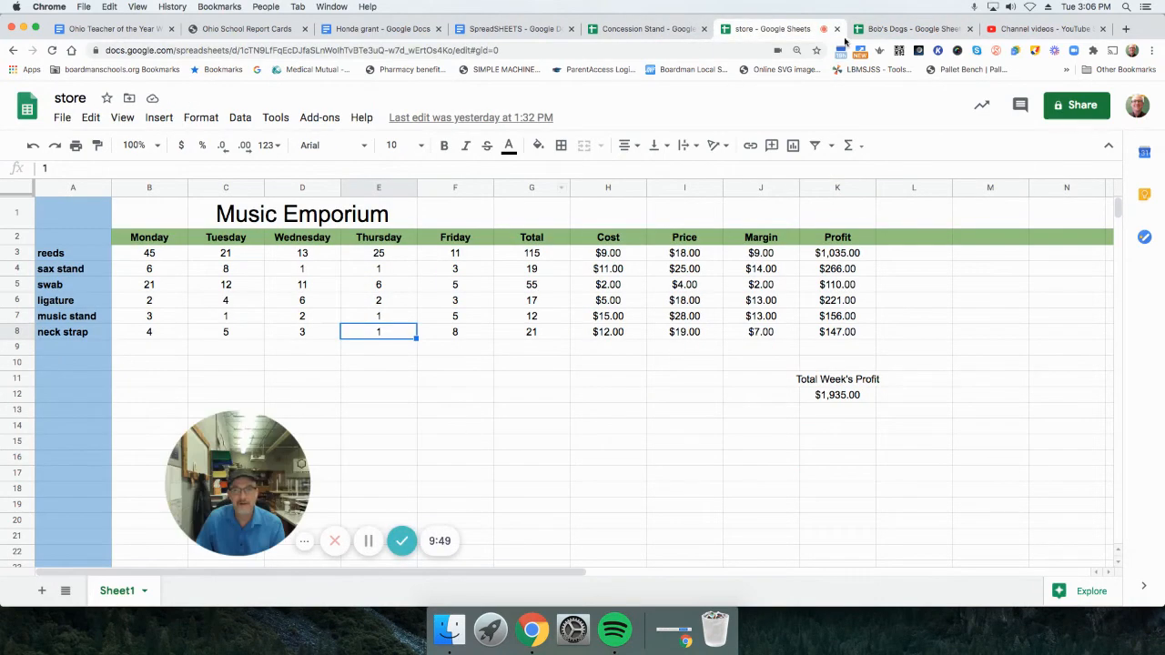
click(897, 28)
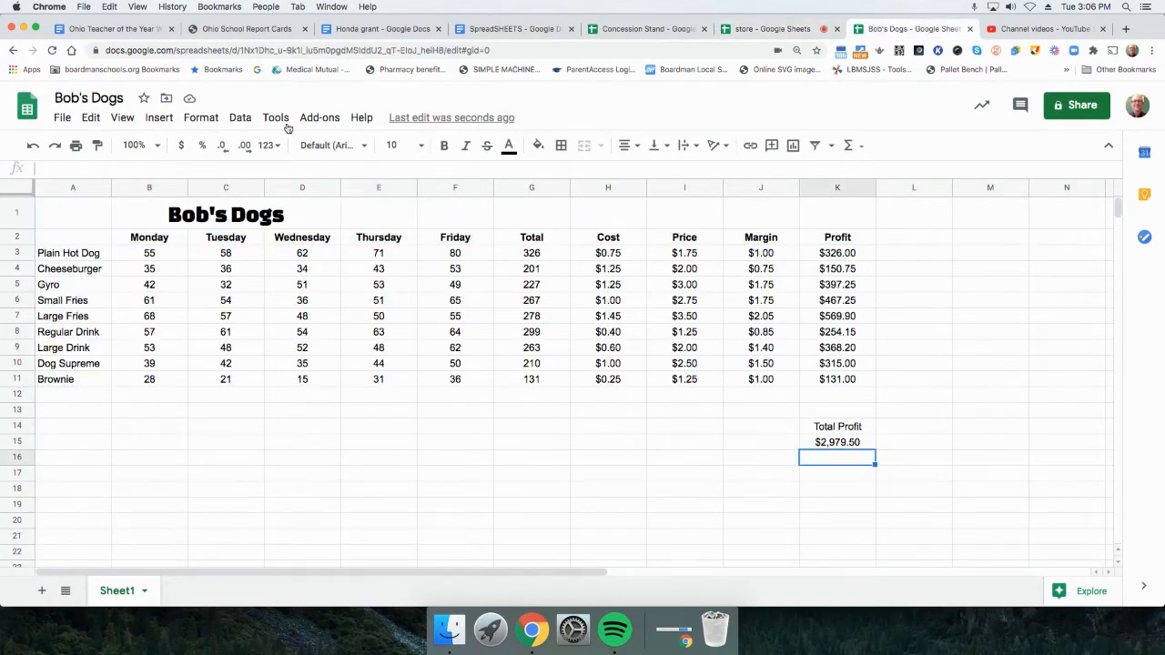
Step: Make the item names in column A bold
click(65, 188)
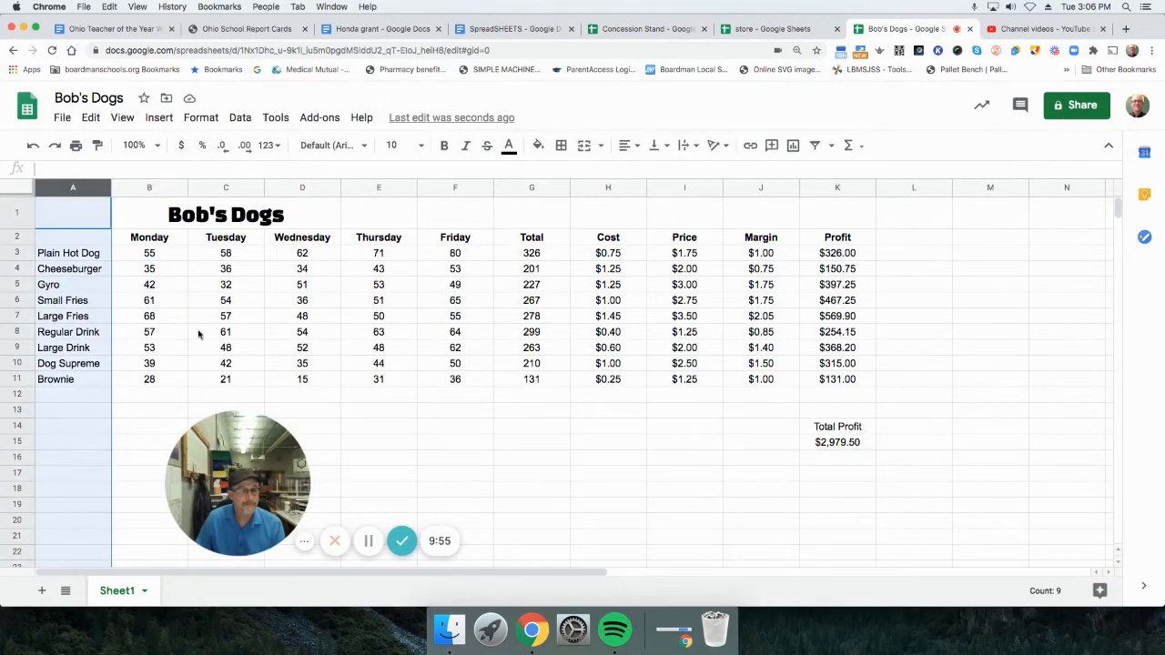
click(445, 146)
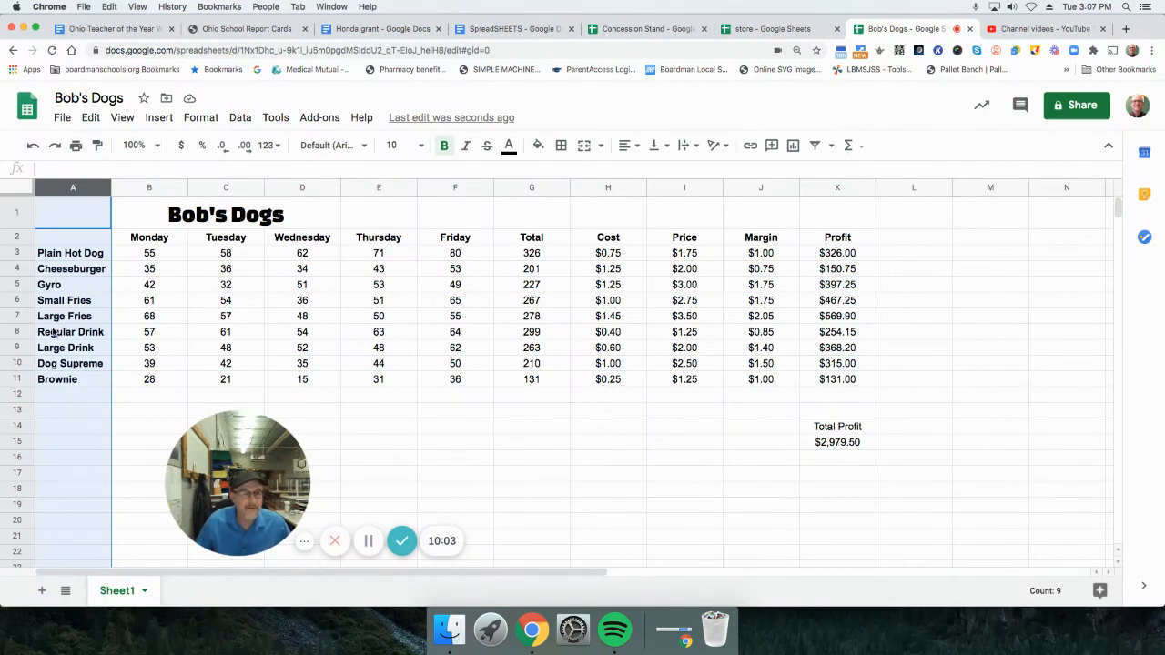
click(153, 164)
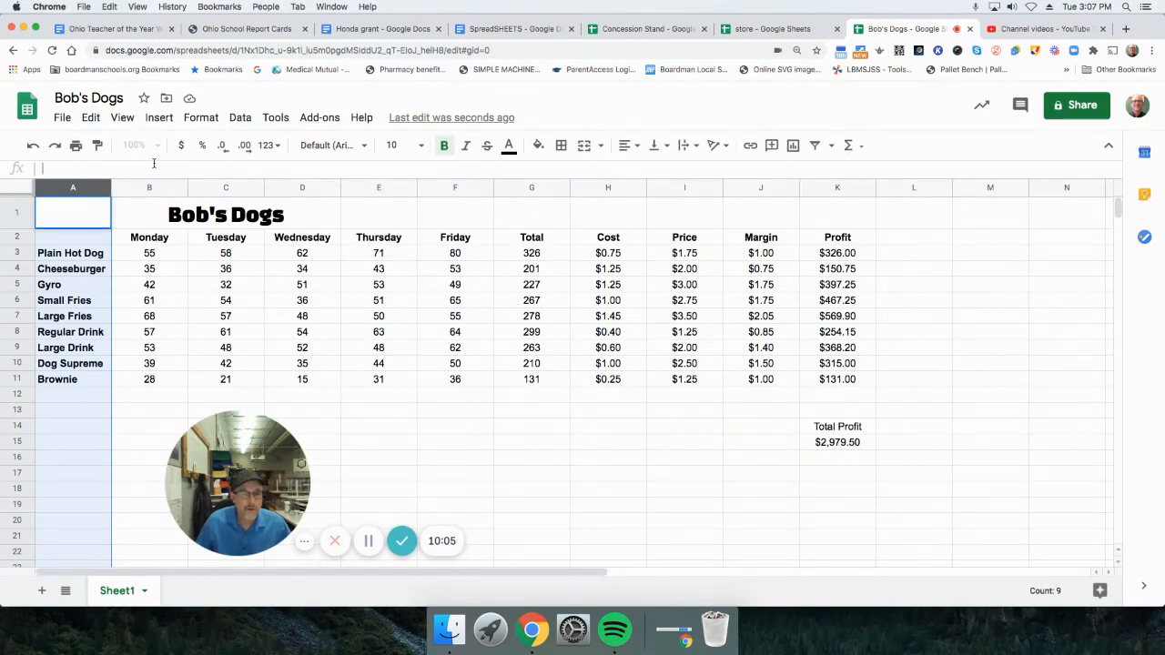
click(137, 213)
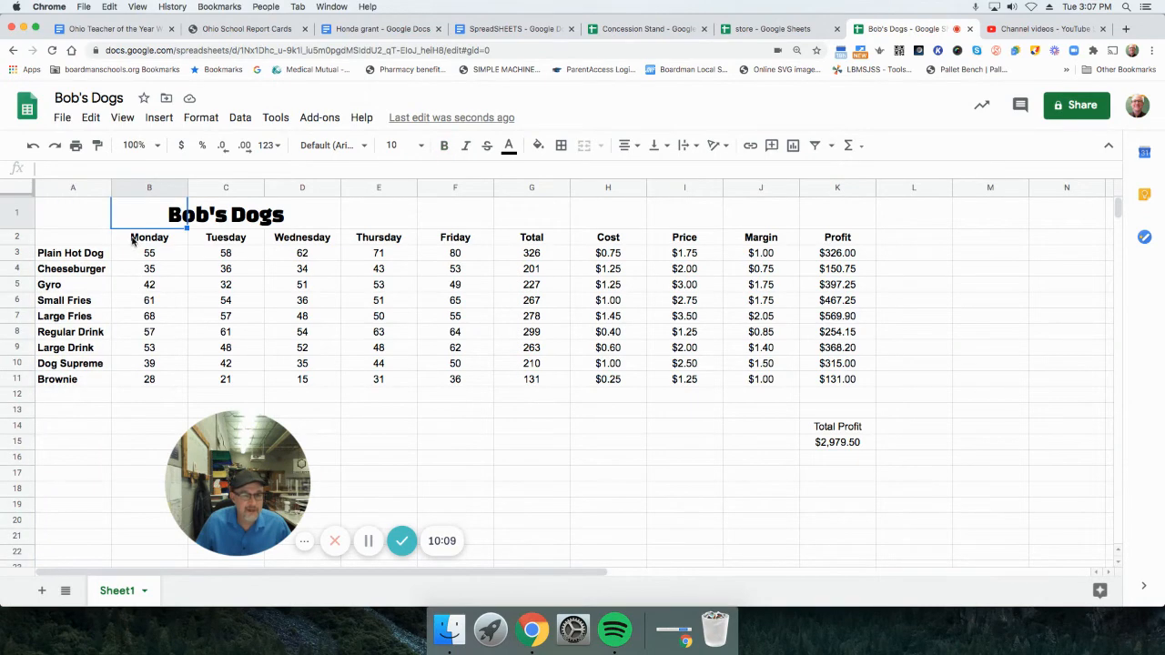
Step: Fill the header cells from Monday to Profit in row 2 with bright green
drag(133, 239, 872, 239)
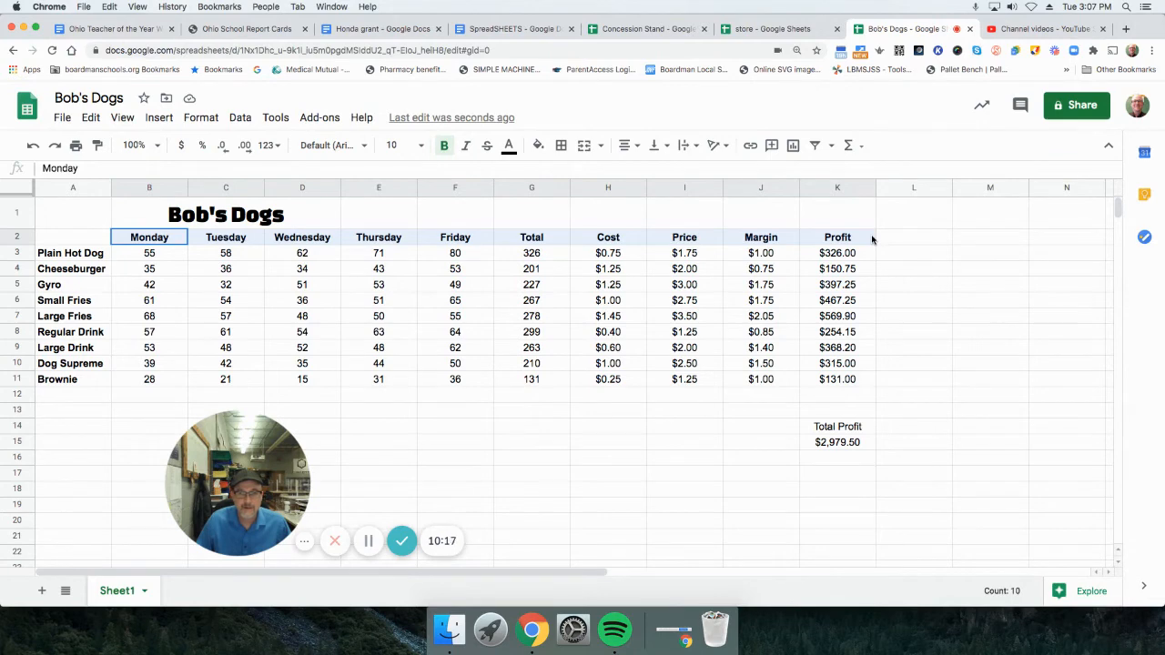
drag(872, 238, 871, 239)
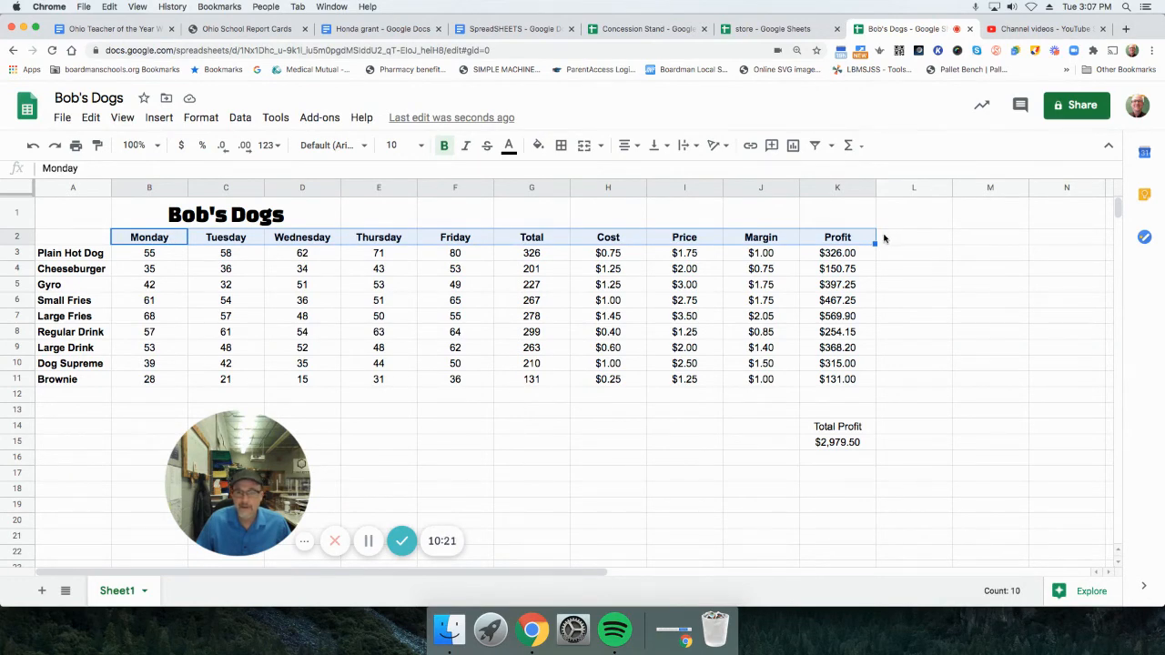
click(541, 147)
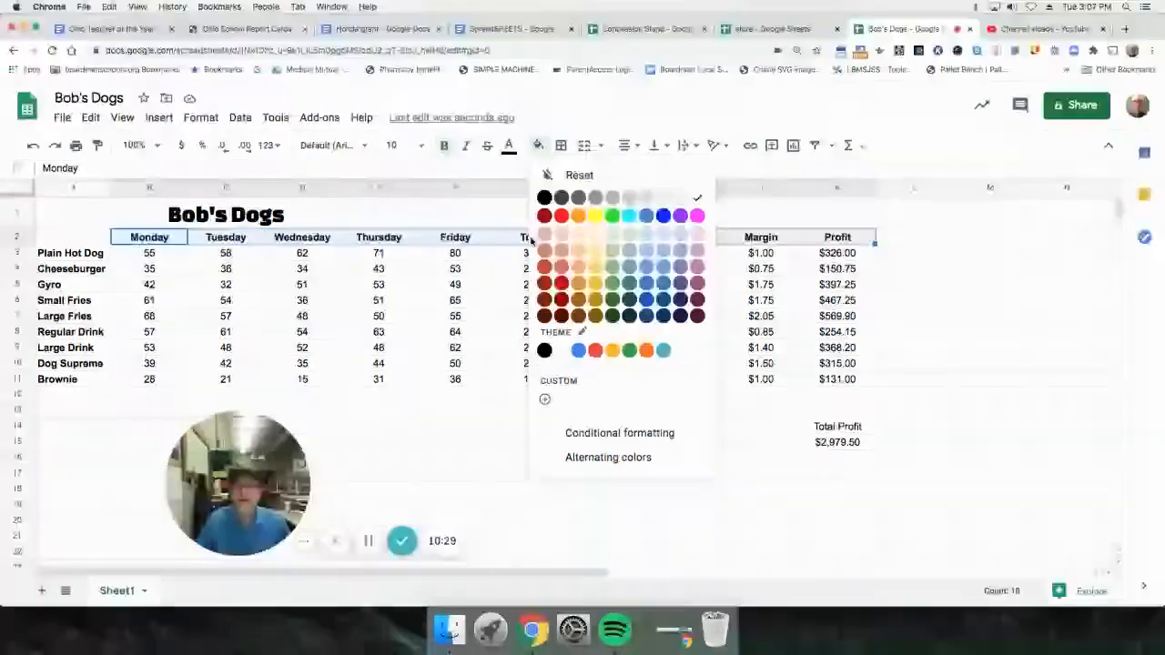
click(614, 216)
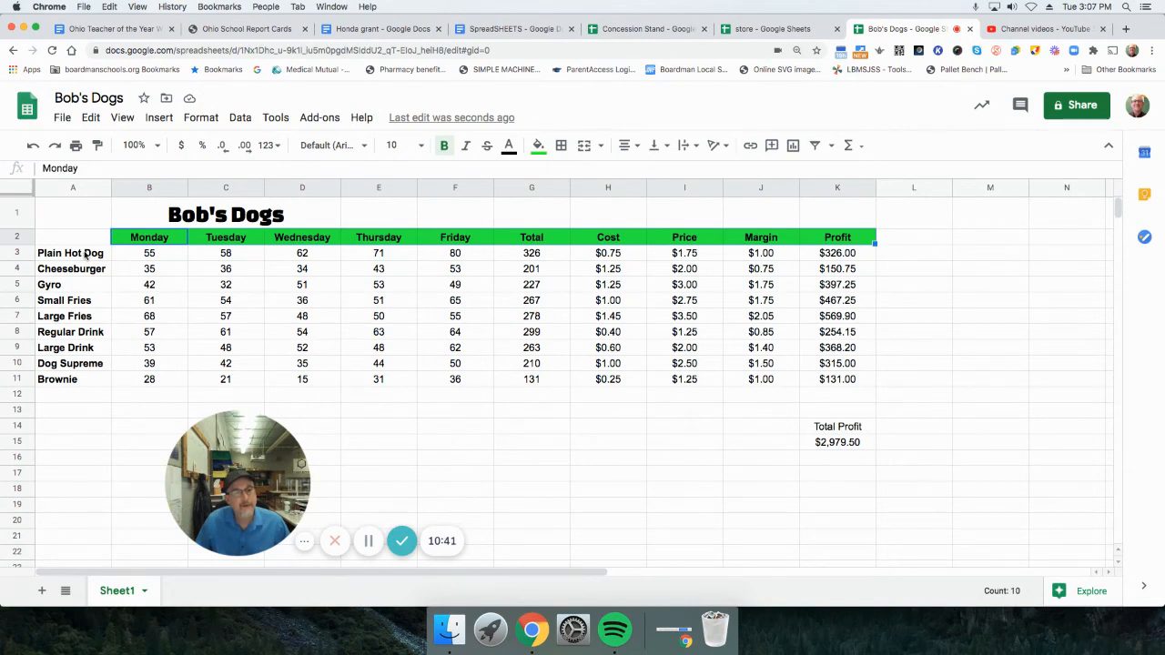
Step: Fill the item name cells from Plain Hot Dog to Brownie in column A with light blue
drag(86, 256, 98, 383)
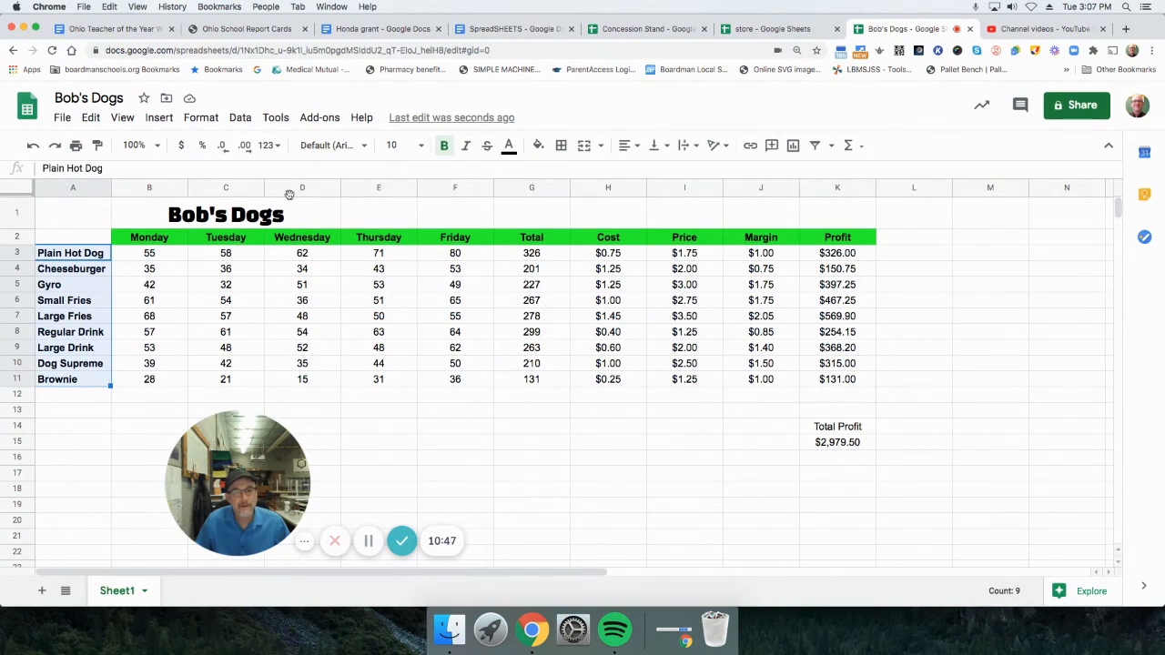
click(537, 147)
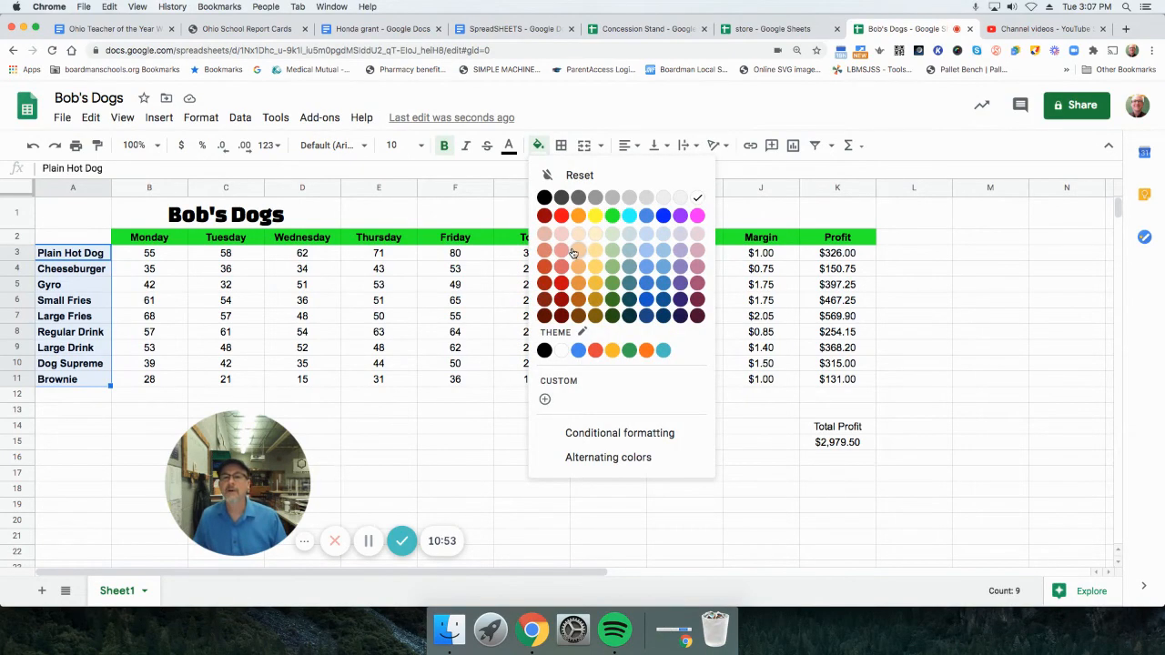
click(648, 252)
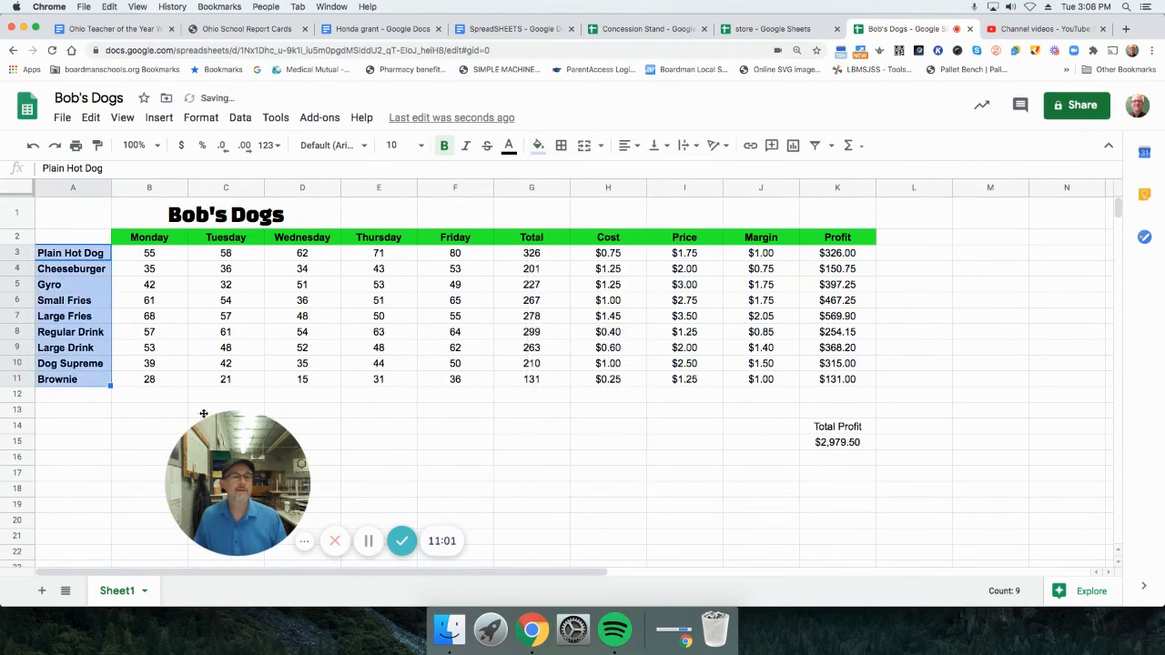
click(69, 428)
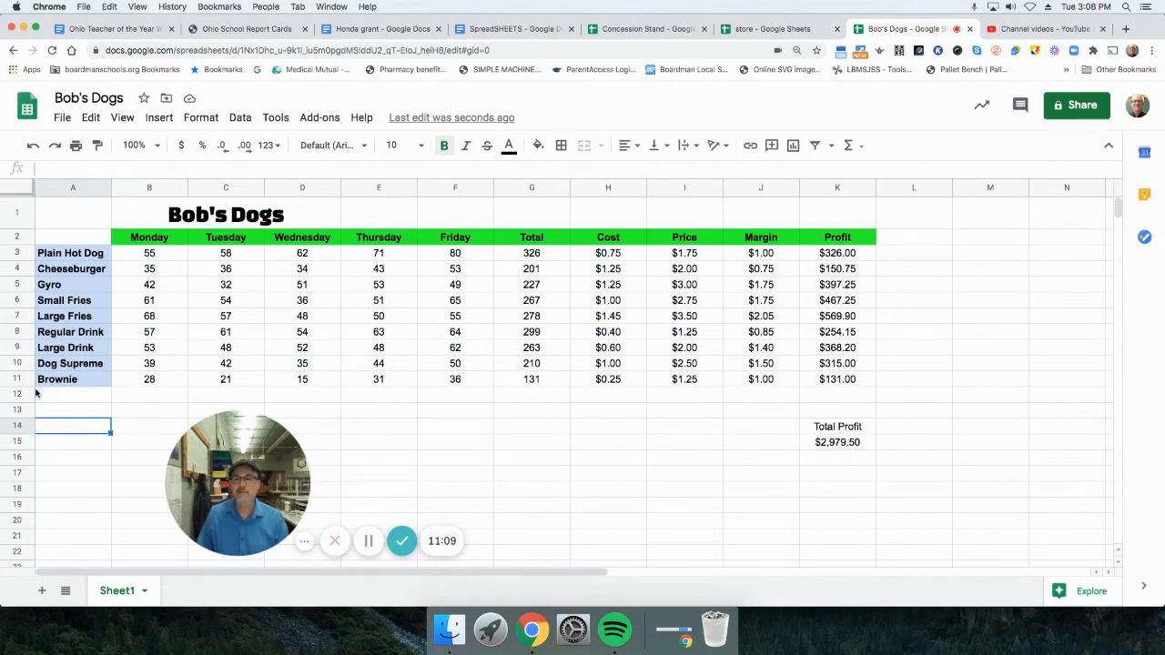
Step: Make the Total Profit label in K14 bold and fill its cell with orange
click(838, 428)
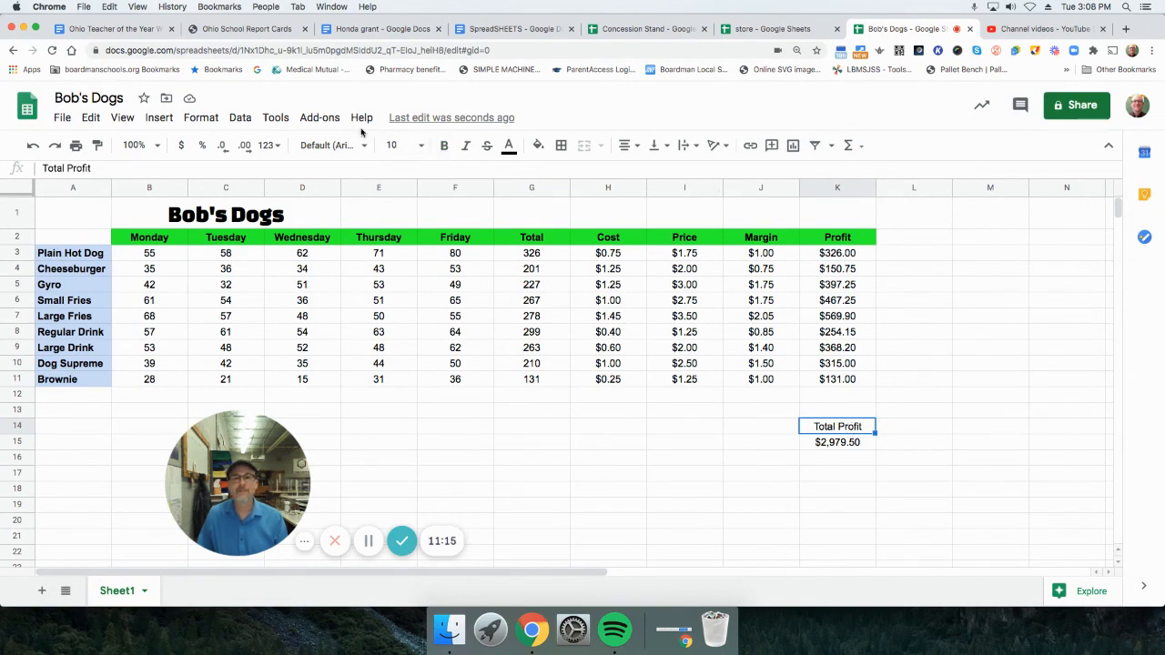
click(444, 146)
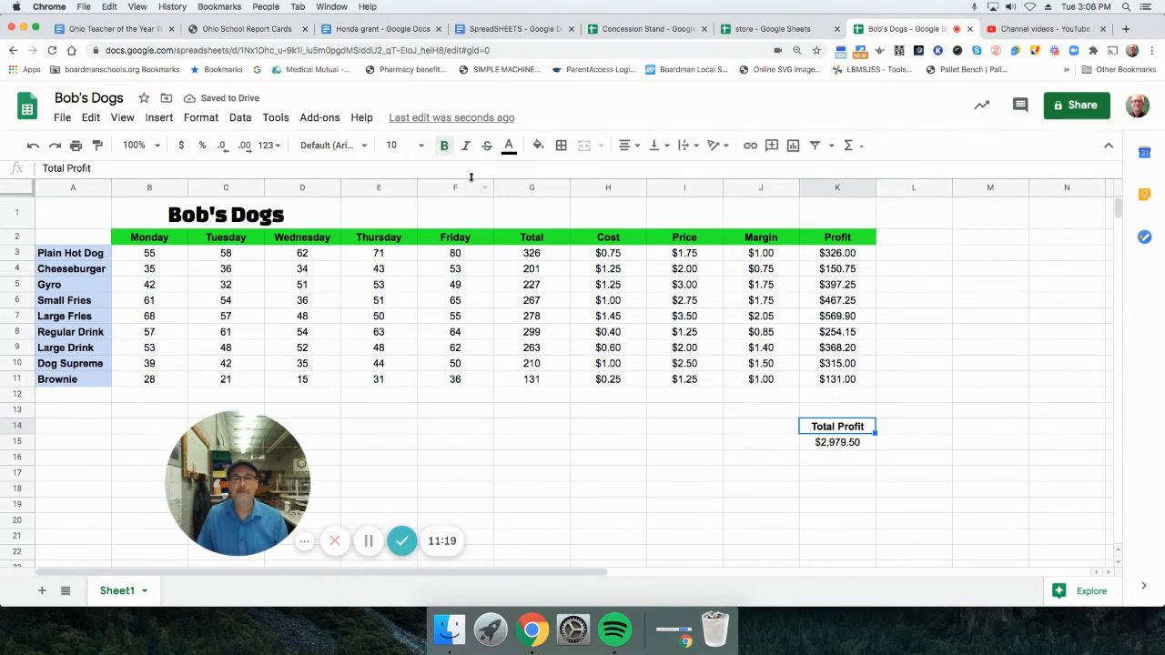
click(540, 146)
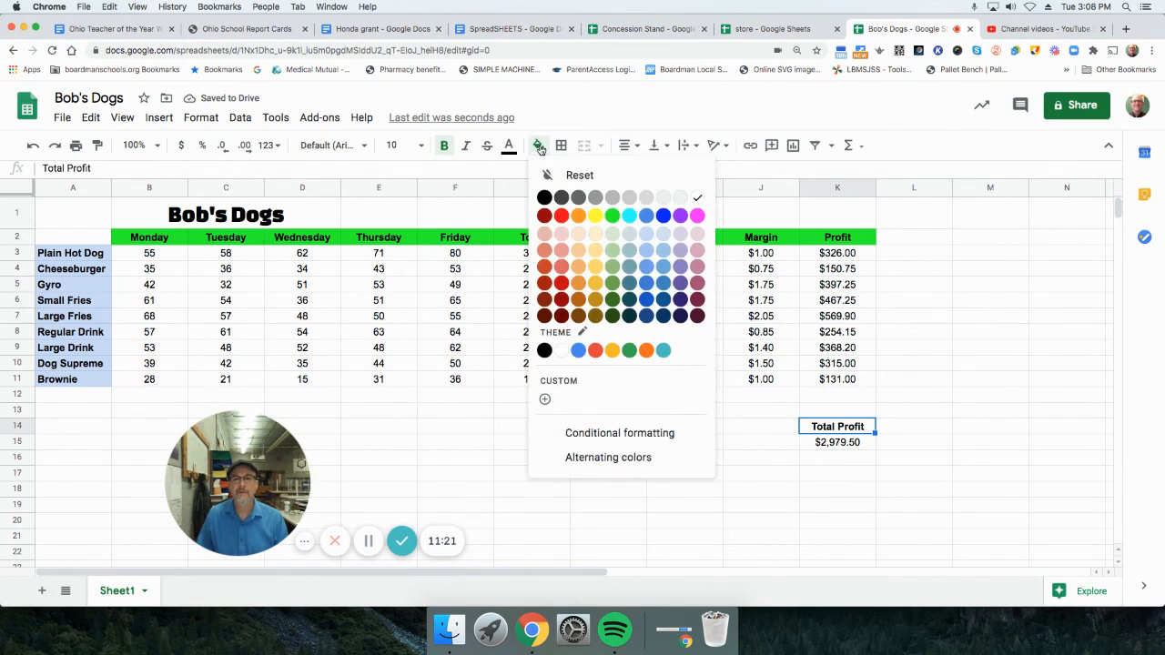
click(579, 216)
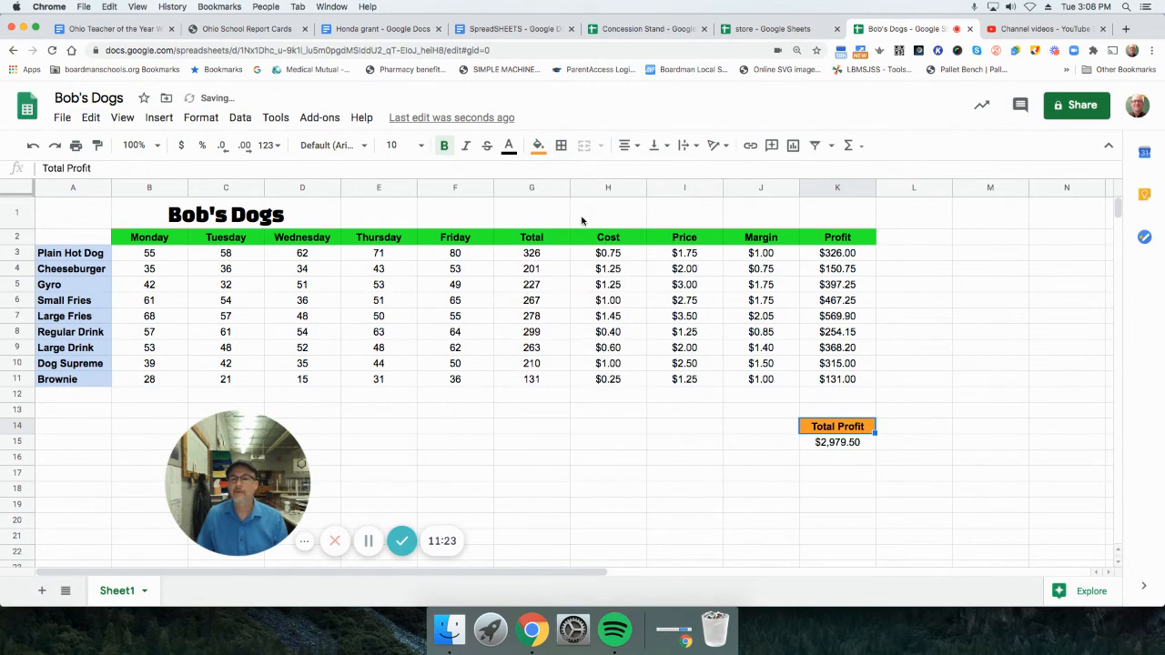
click(946, 364)
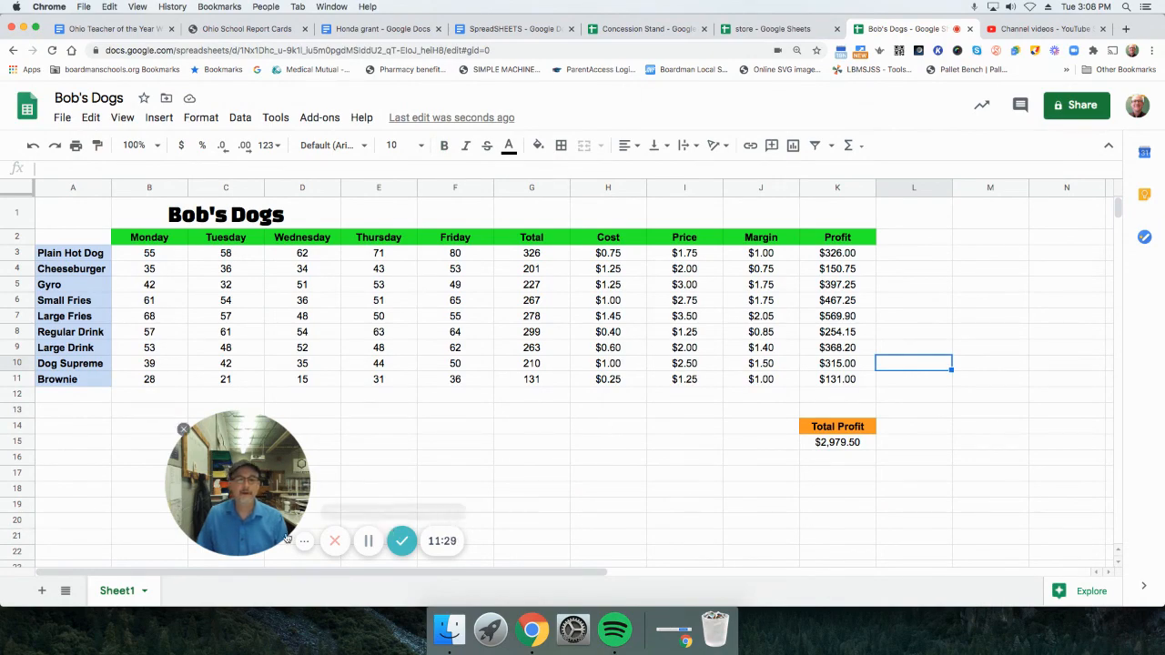
click(252, 541)
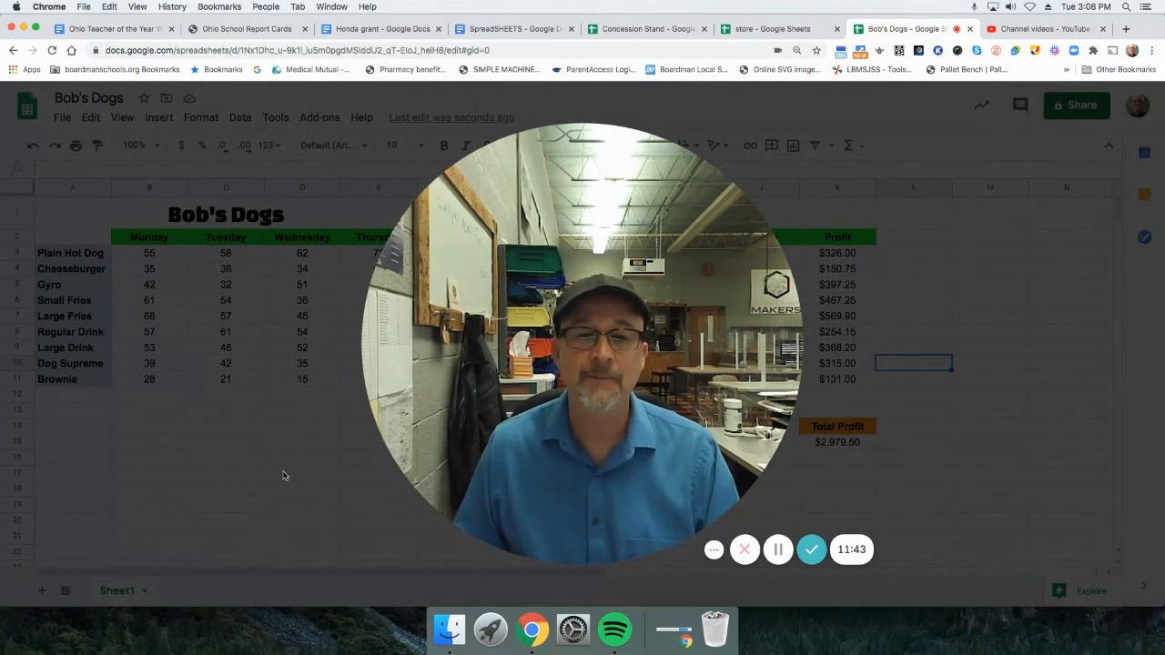
mouse_move(572, 362)
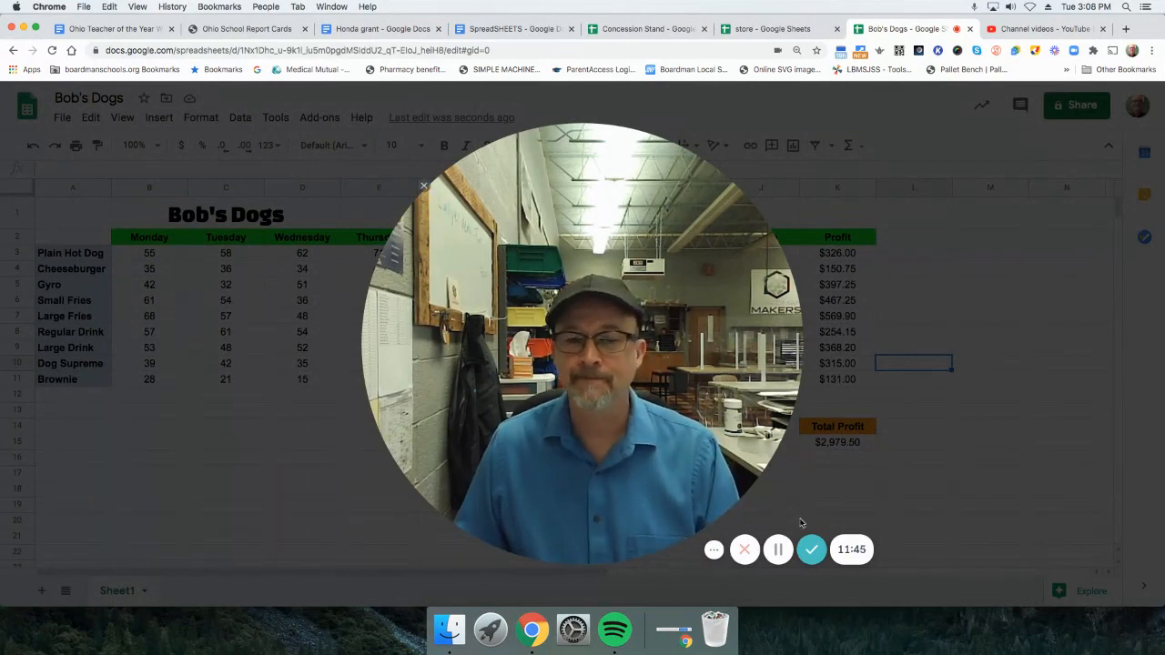